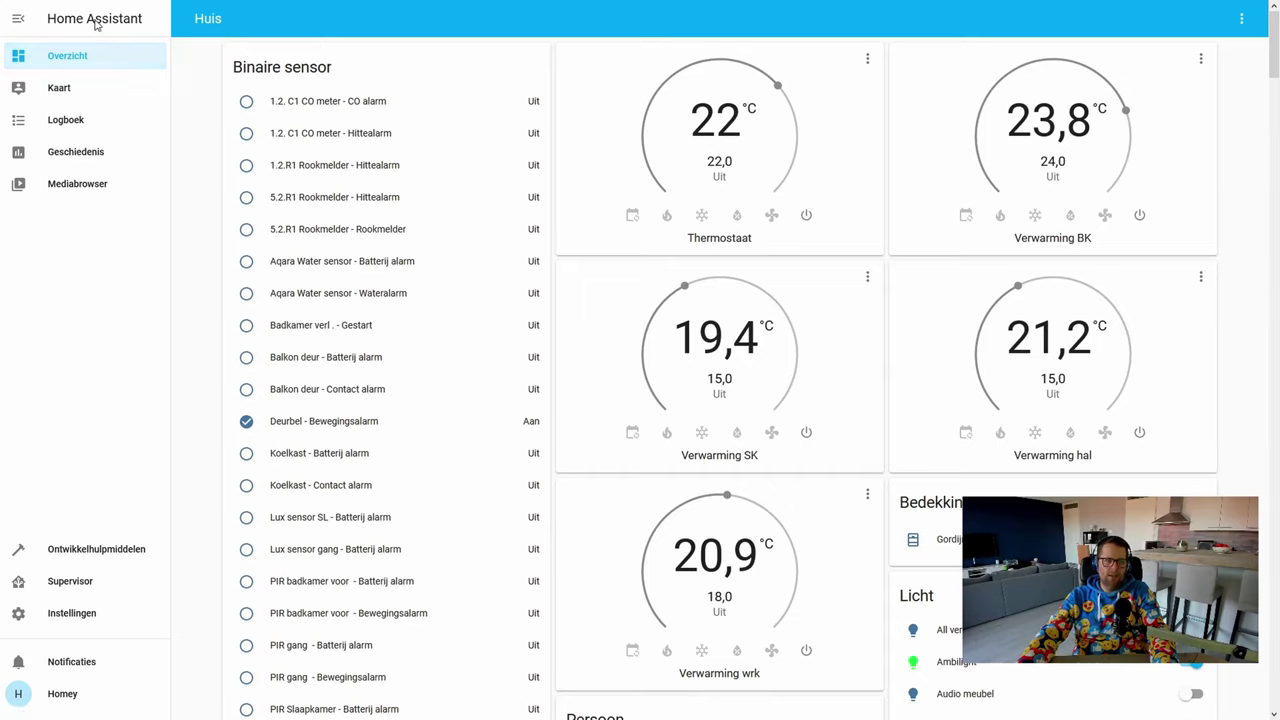
Hide Overzicht, Kaart, Logboek, Geschiedenis and Mediabrowser from the sidebar.
click(96, 24)
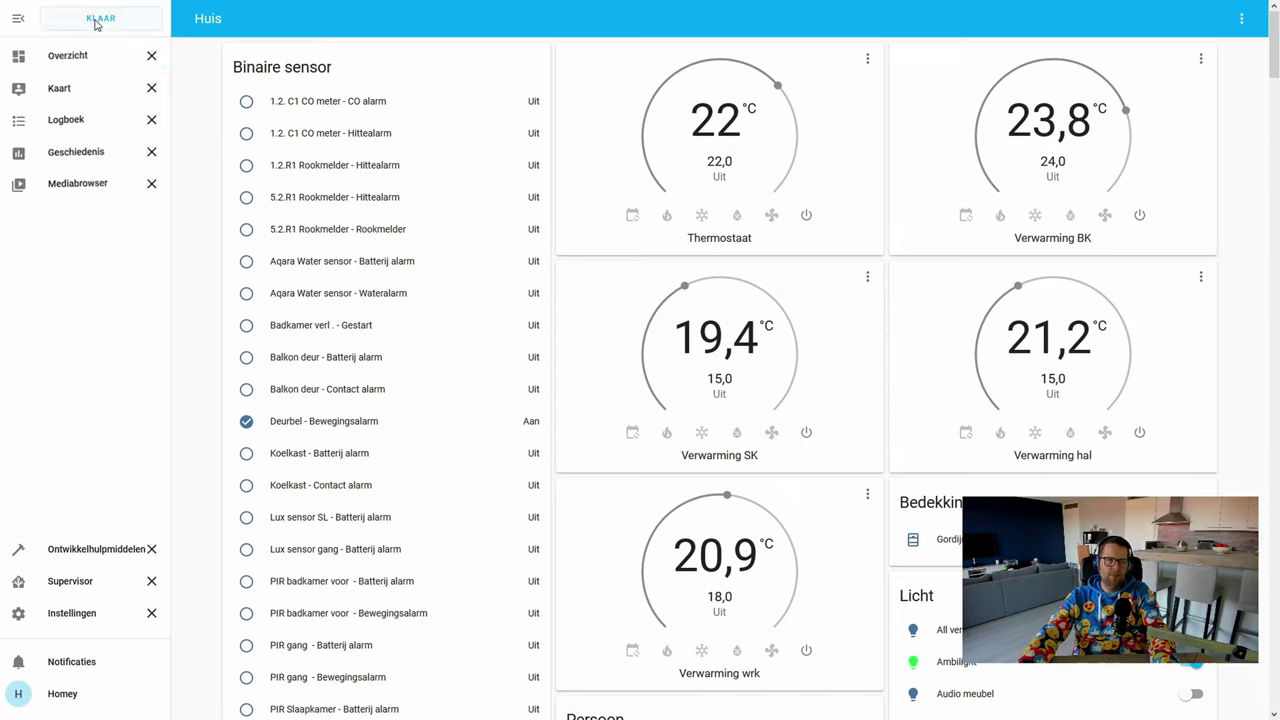
click(151, 56)
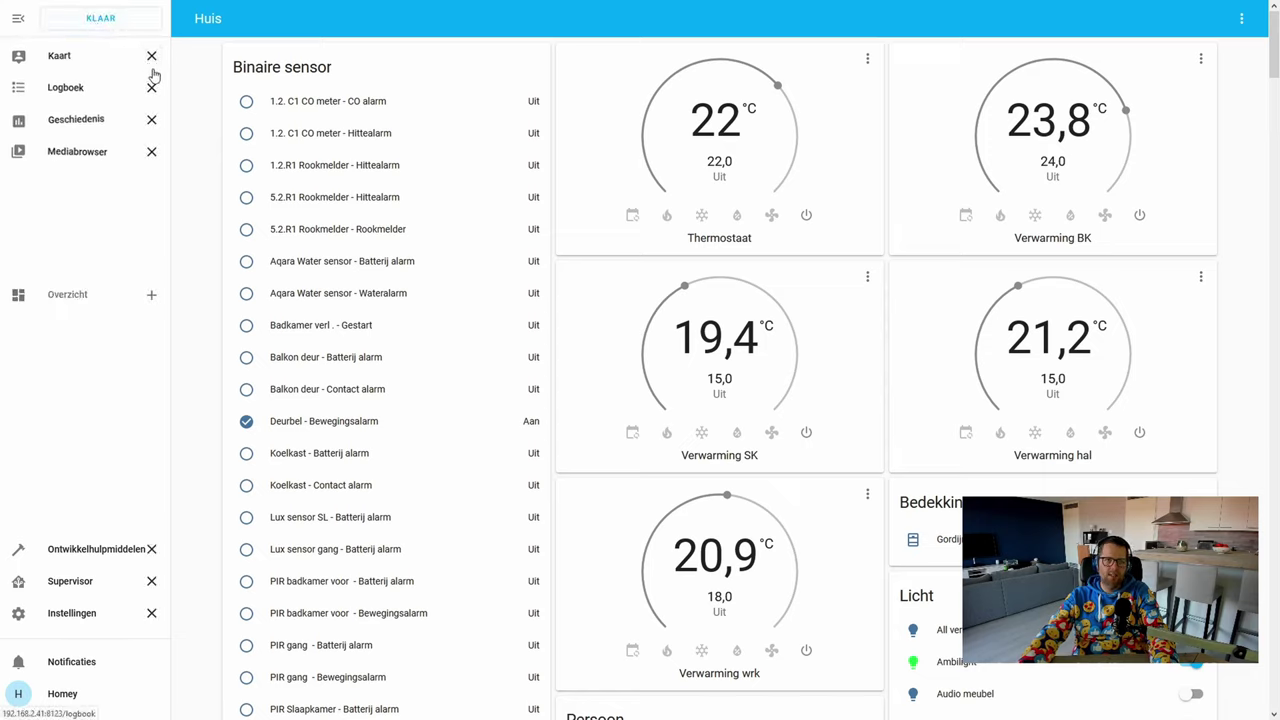
click(151, 60)
click(152, 60)
click(153, 62)
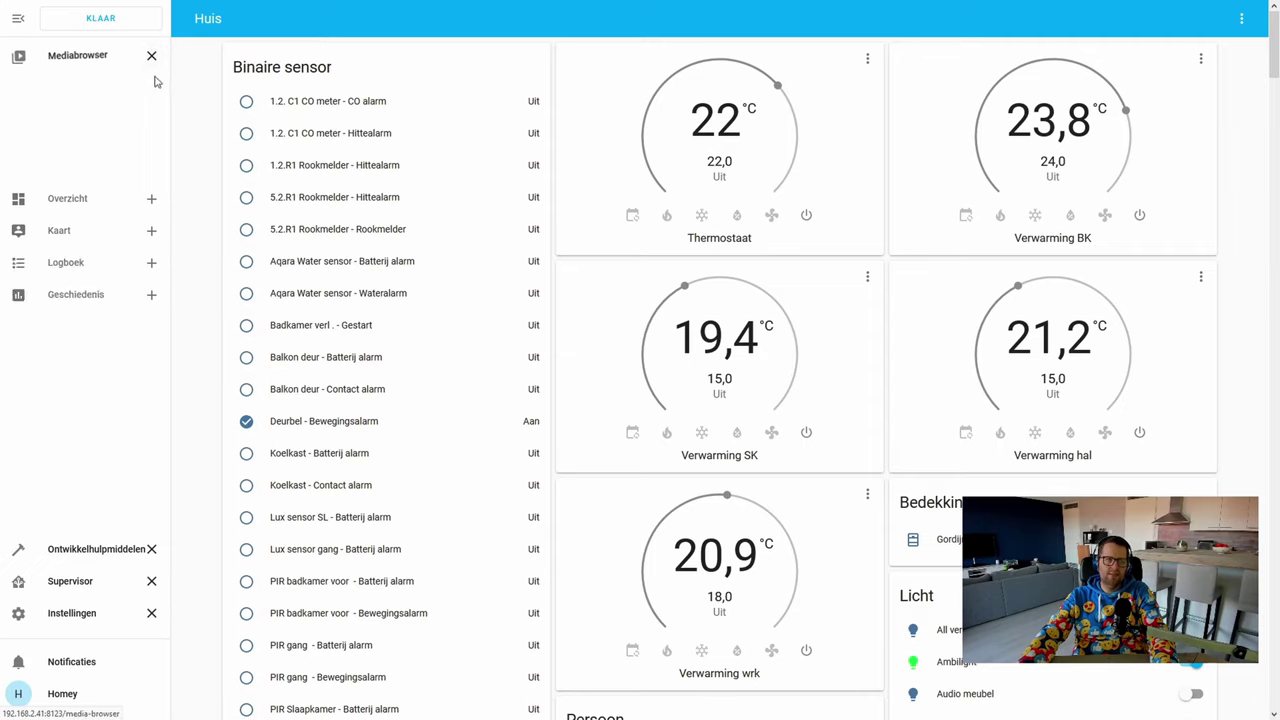
click(152, 60)
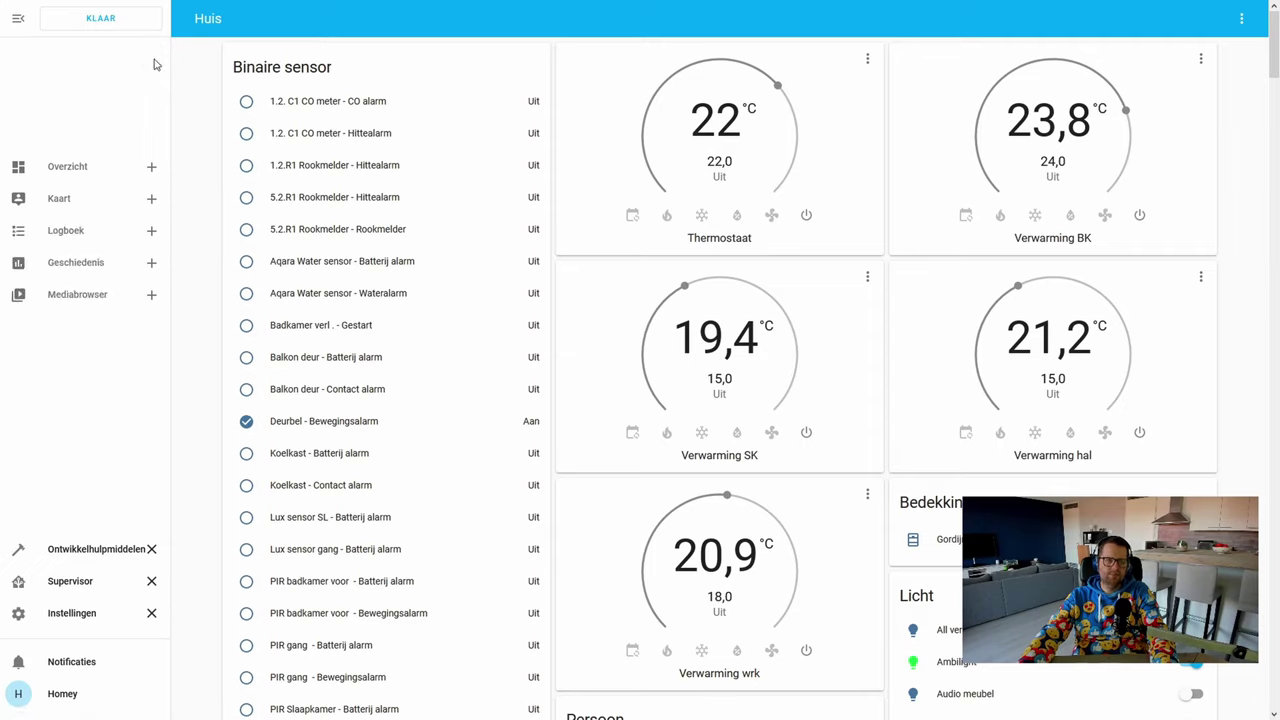
click(97, 20)
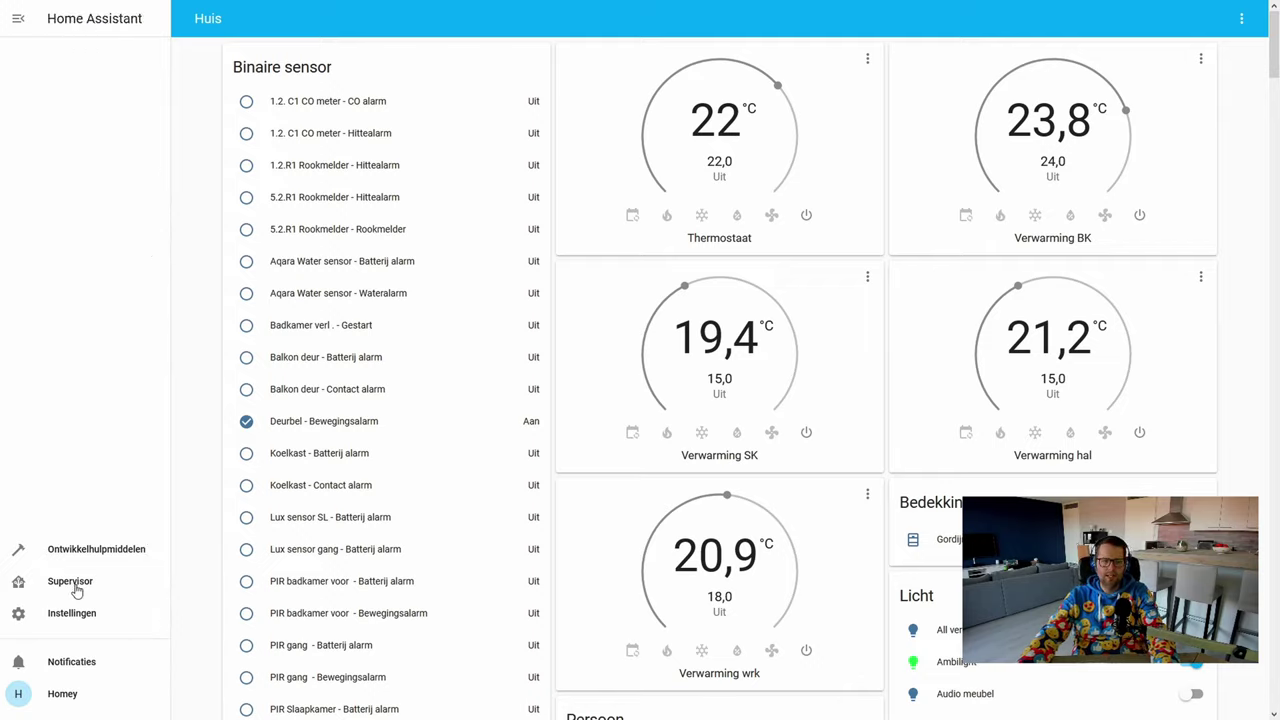
Start a new dashboard in the Lovelace dashboard settings and give it the title Home.
click(90, 628)
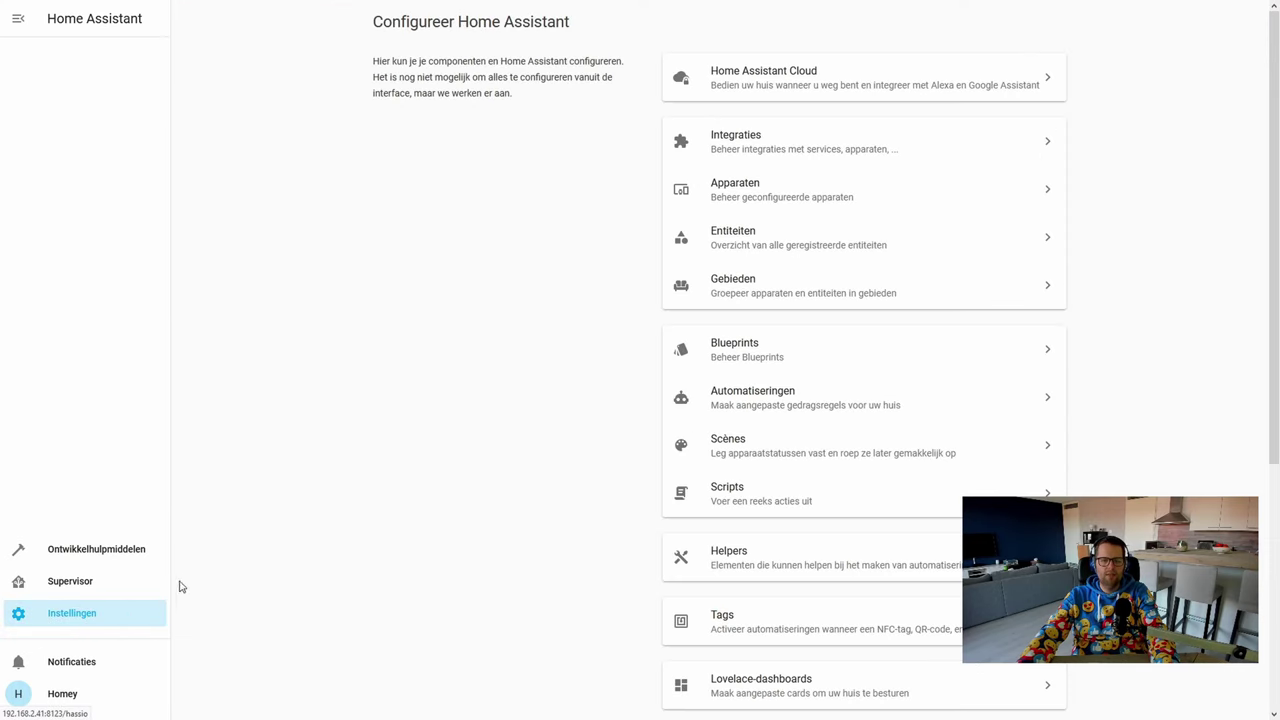
click(719, 695)
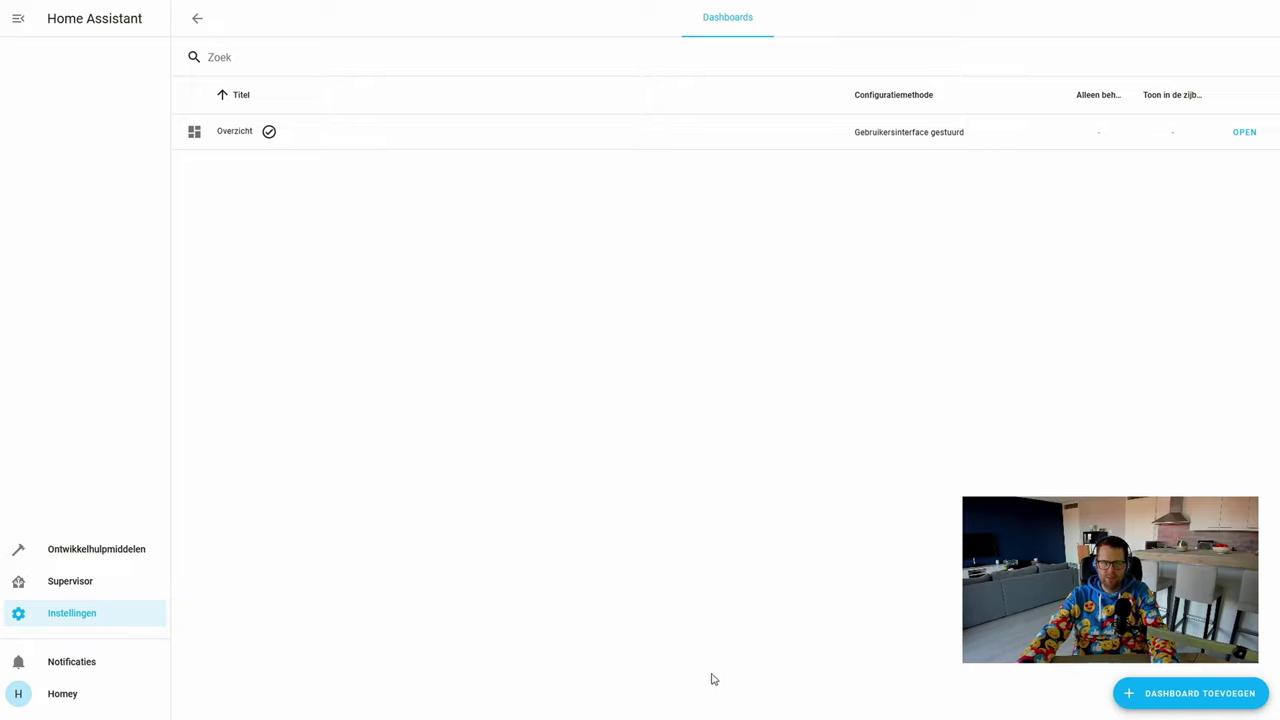
click(1170, 700)
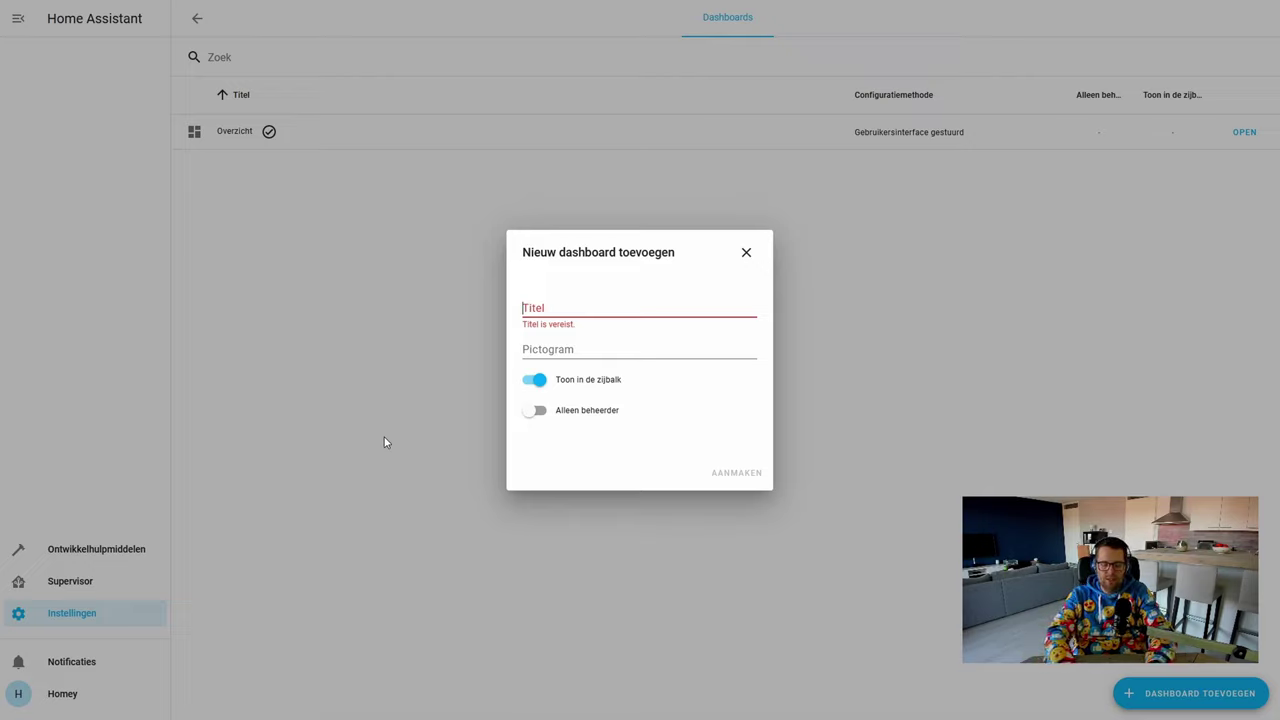
text(home)
key(BackSpace)
key(BackSpace)
key(BackSpace)
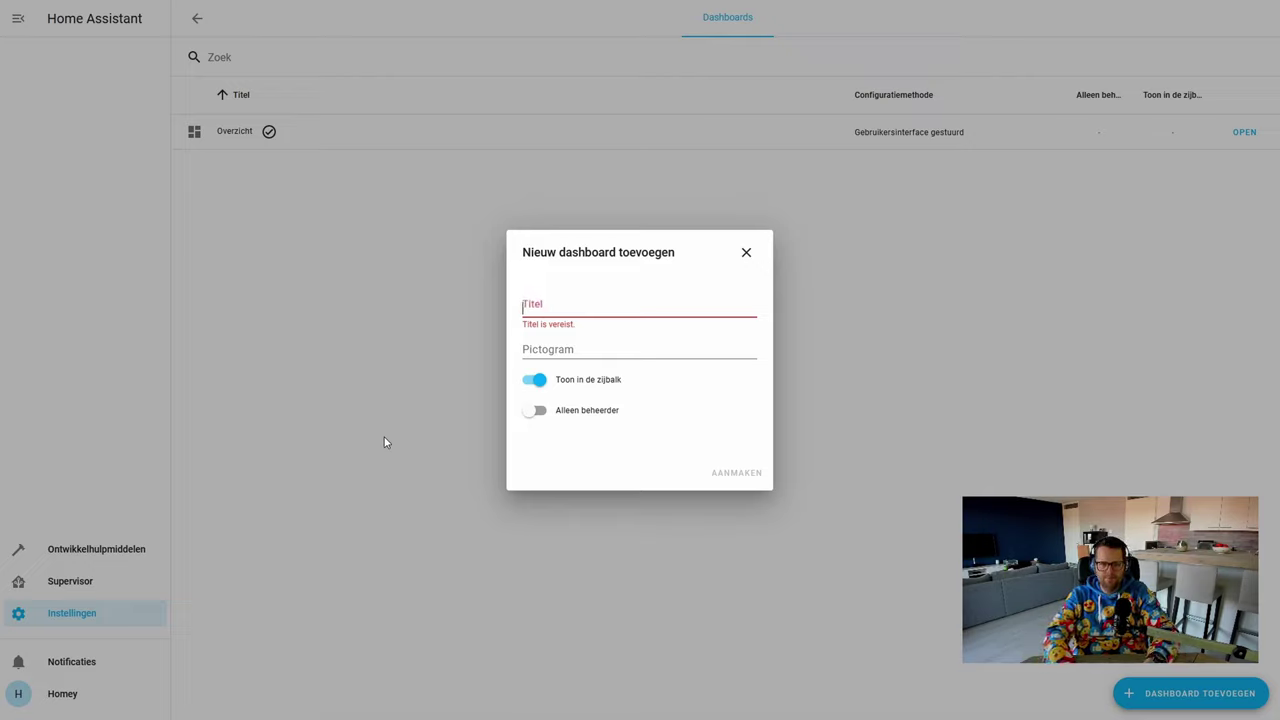
text(Ho)
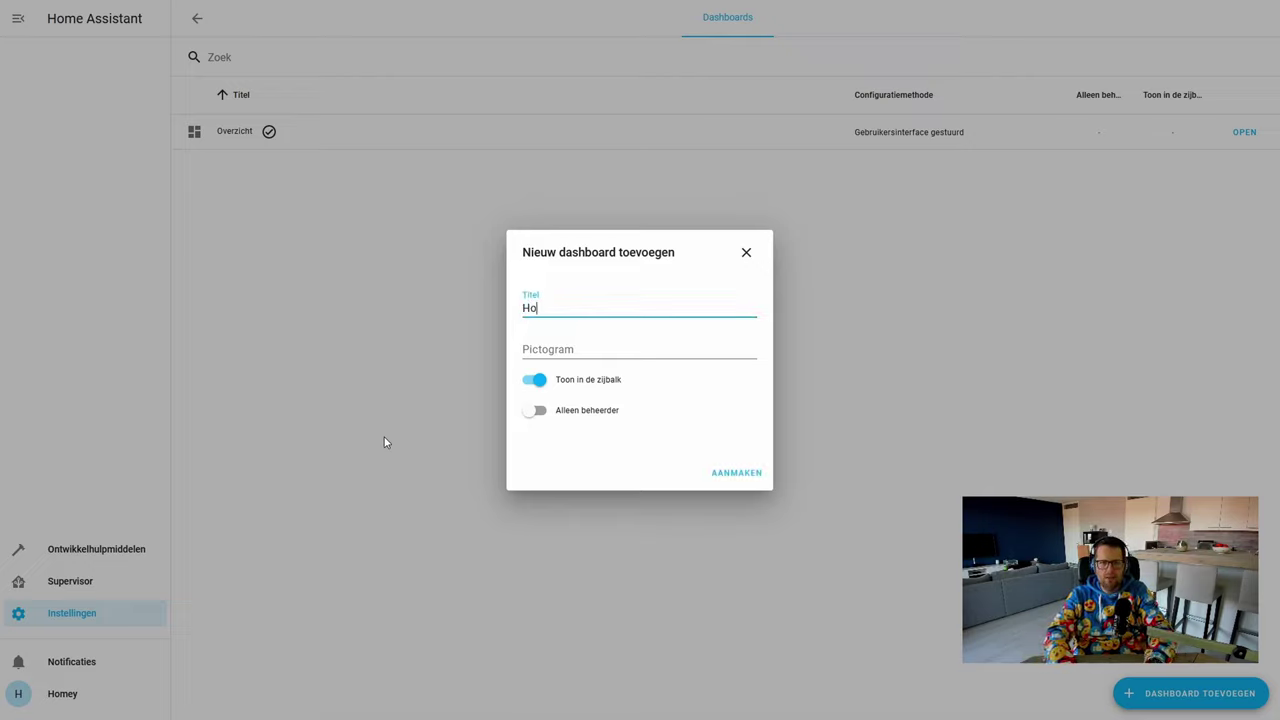
text(me)
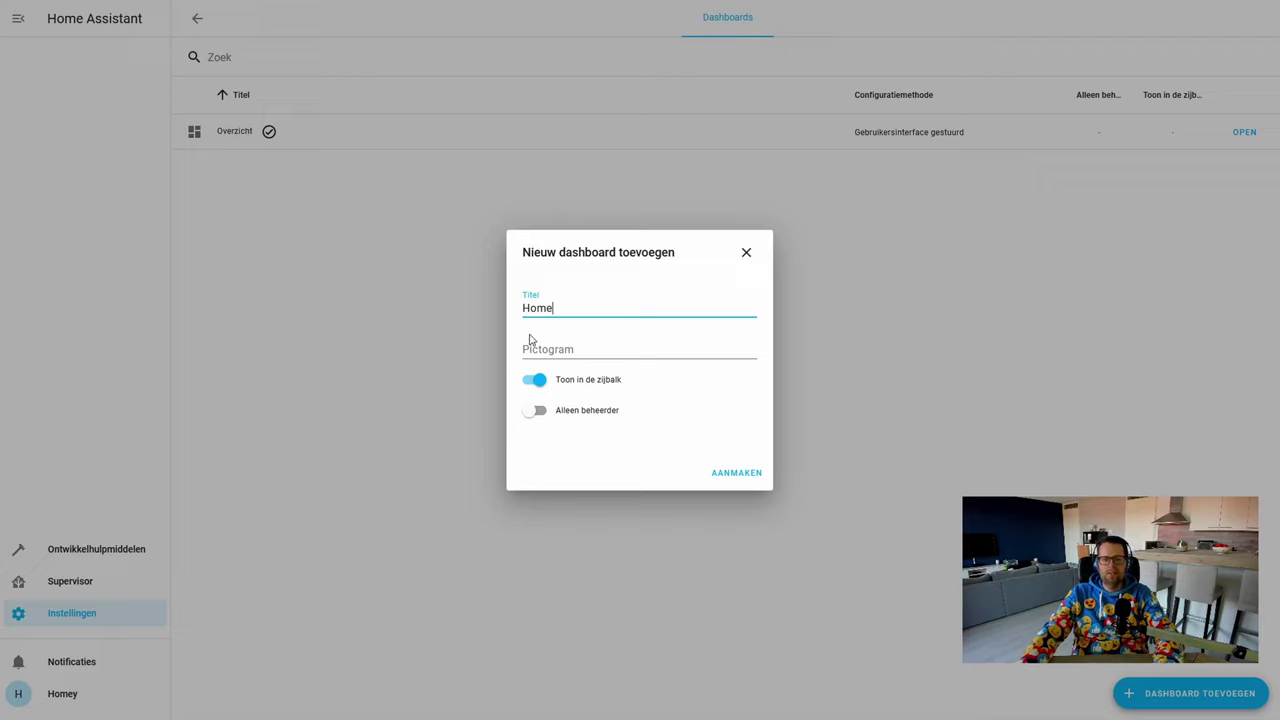
Set the new dashboard's icon to mdi:home and create it with sidebar display enabled.
click(612, 351)
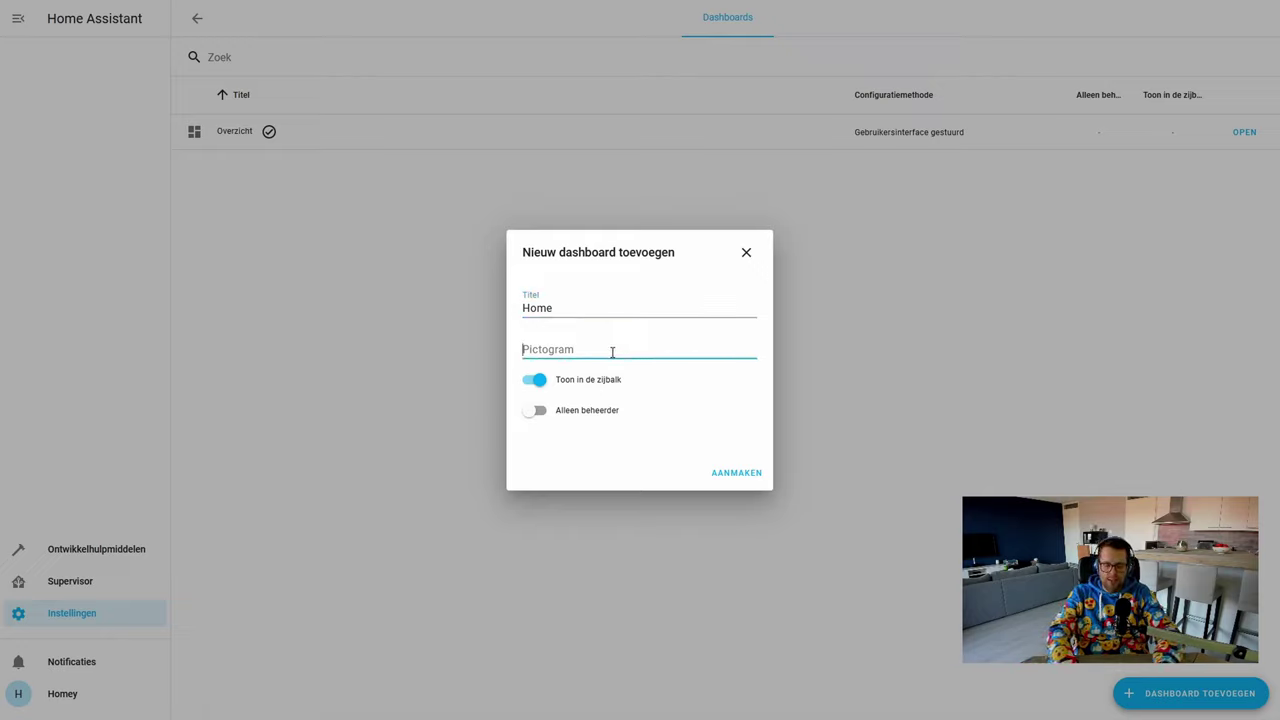
text(mdi)
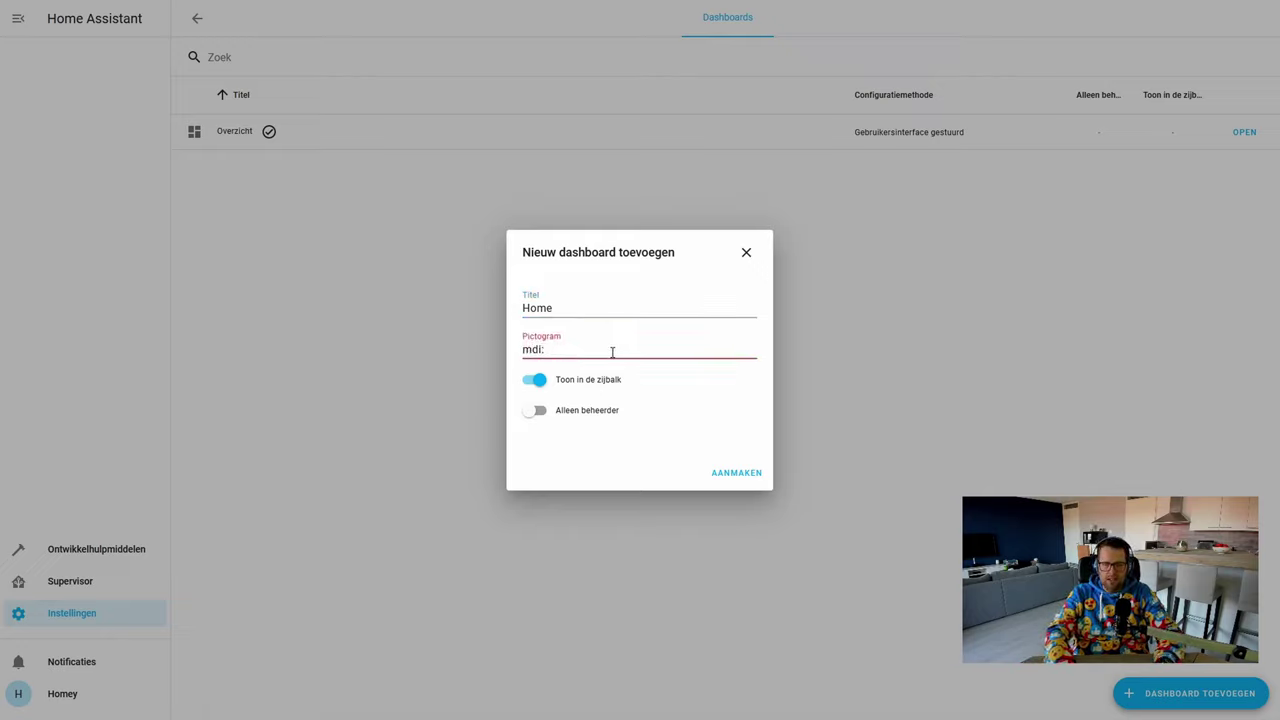
text(:home)
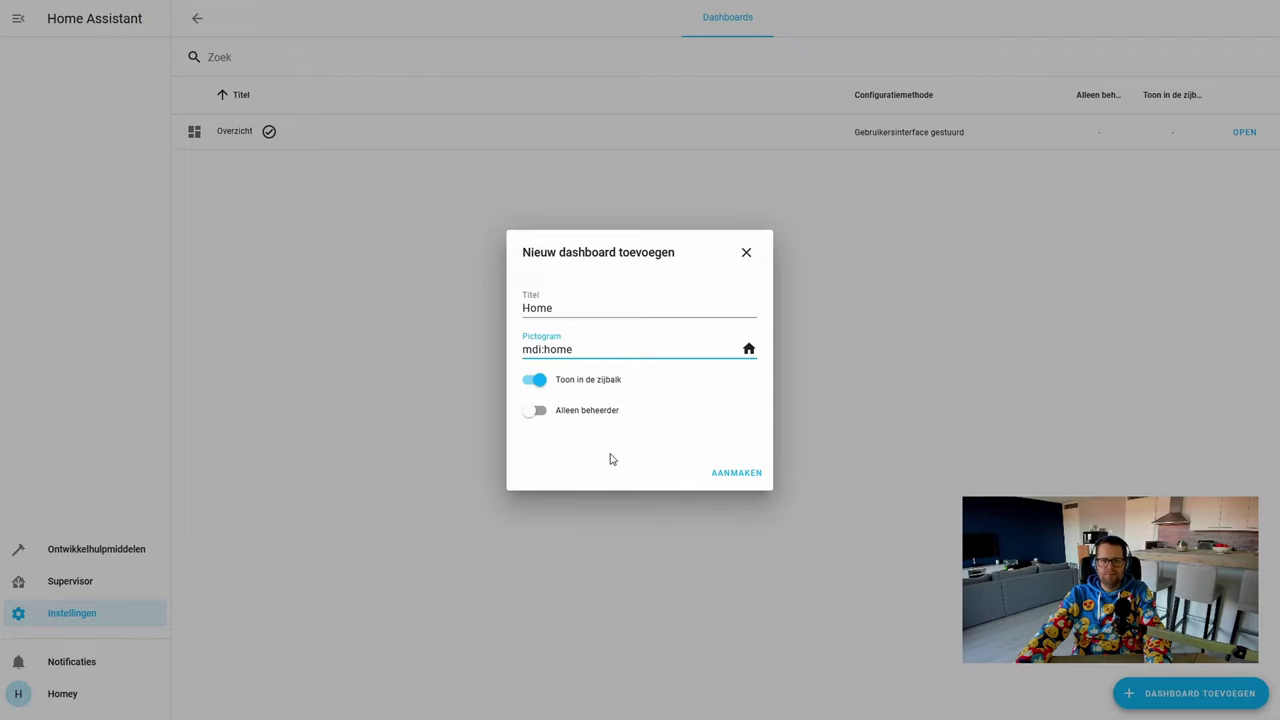
click(740, 481)
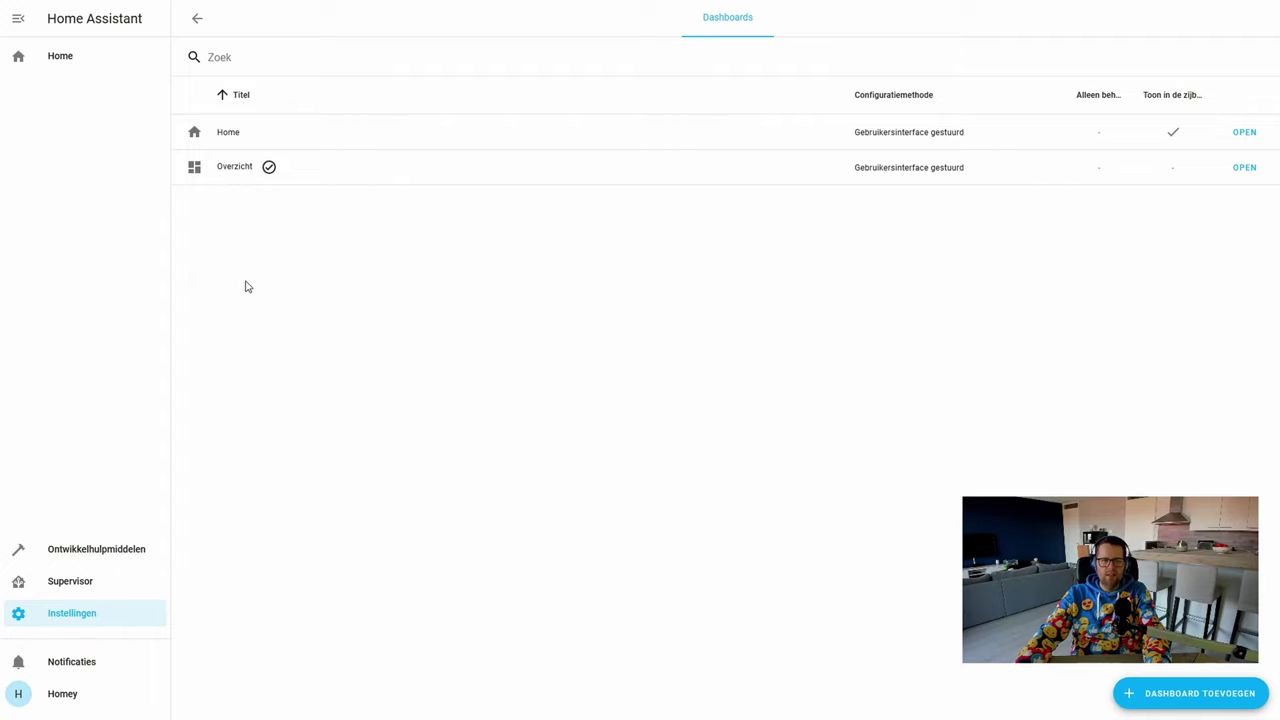
Create a second dashboard titled verlichting, shown in the sidebar and without a custom icon.
click(1149, 697)
text(V)
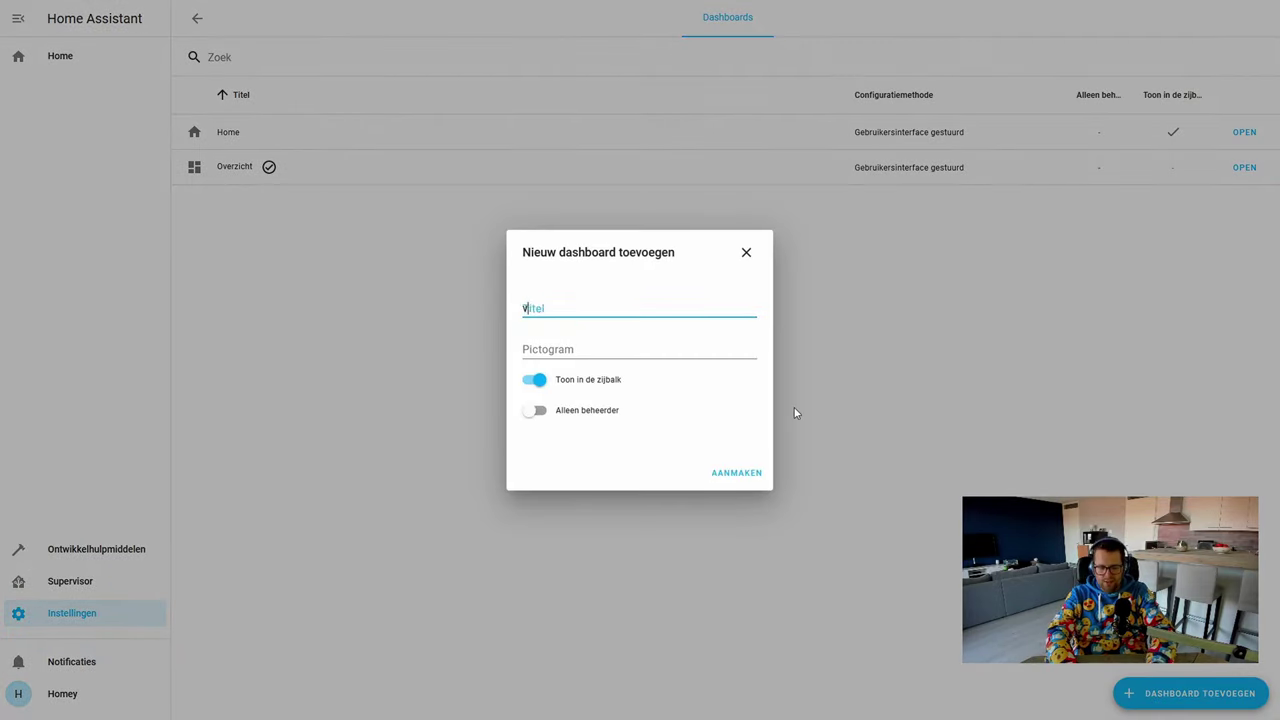
text(erd)
key(BackSpace)
key(BackSpace)
key(BackSpace)
text(er)
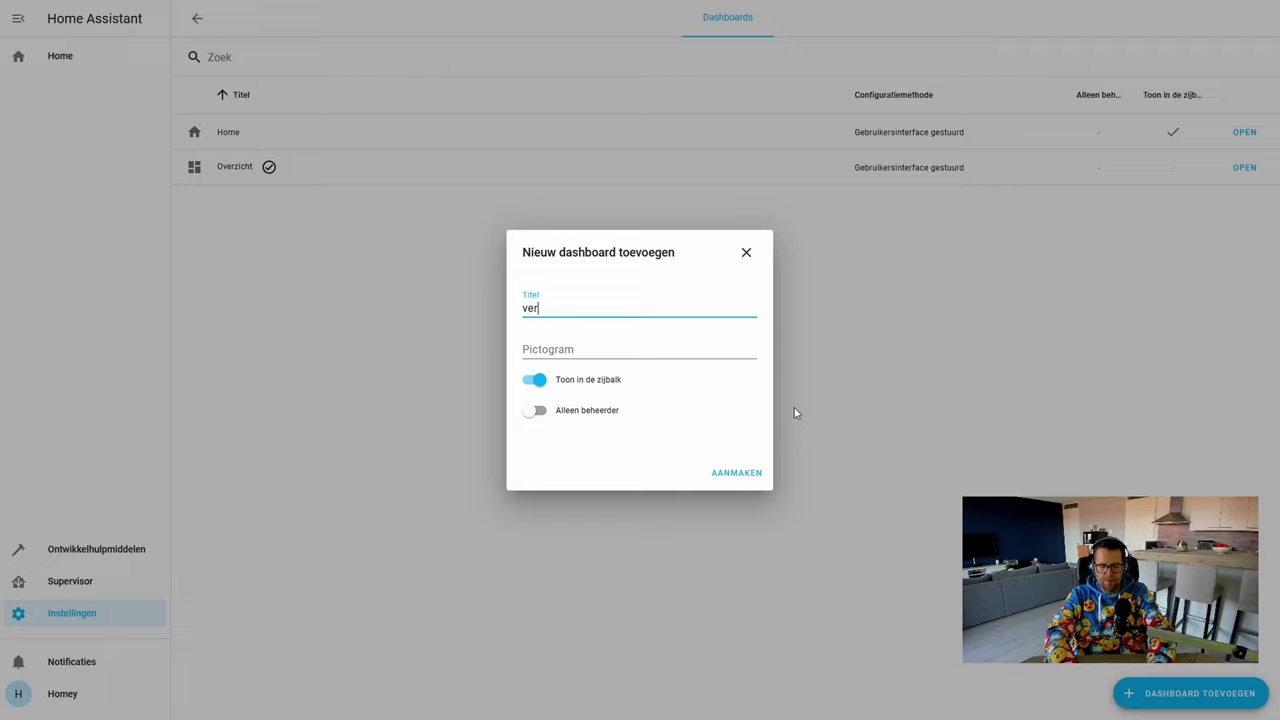
text(licht)
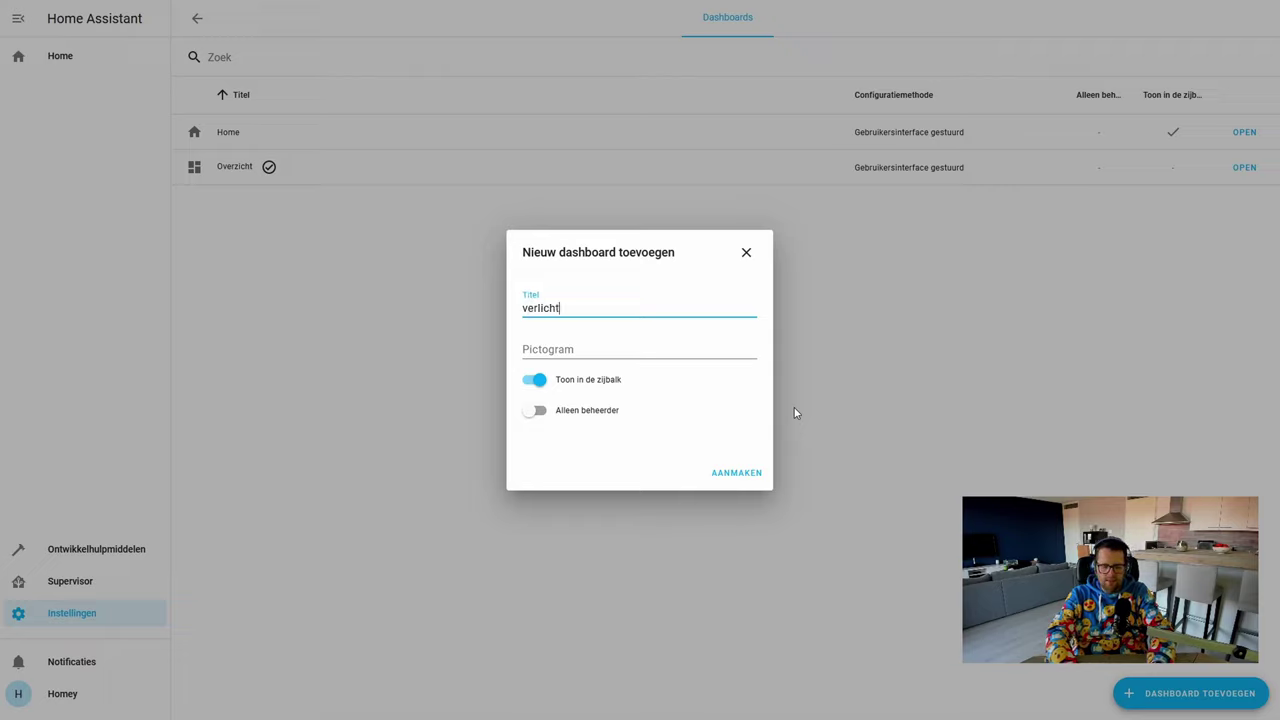
text(ing)
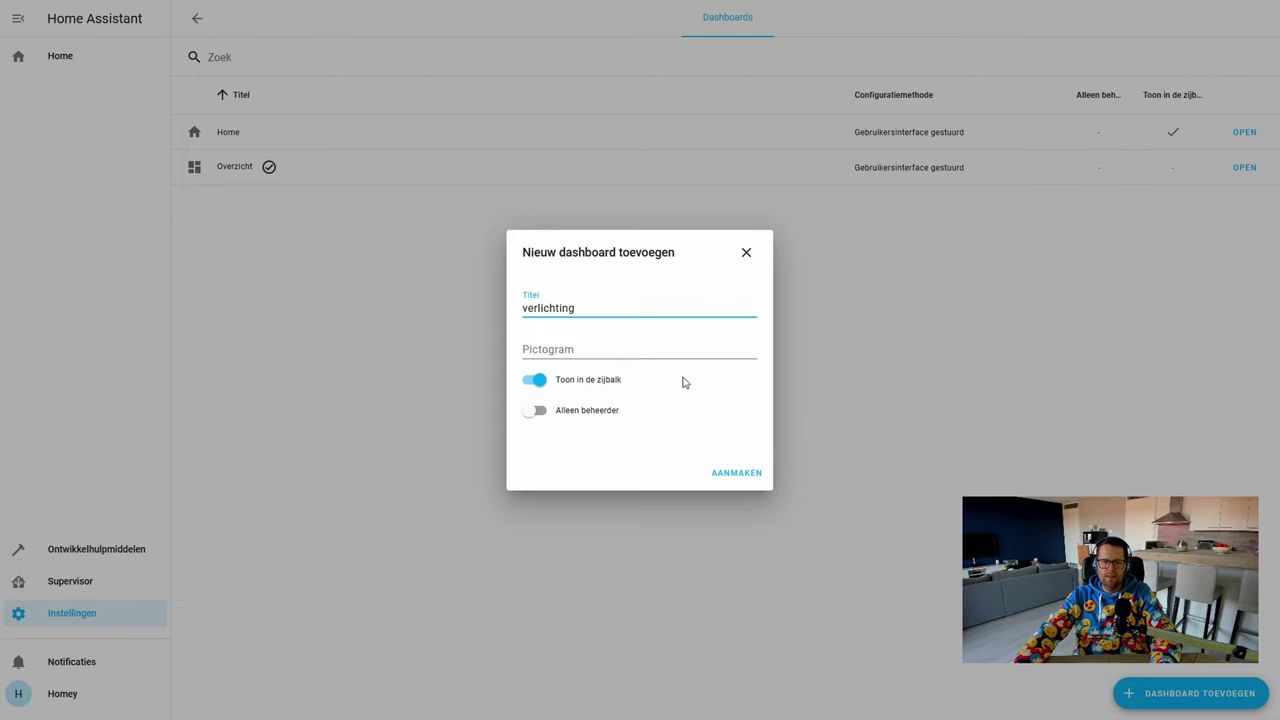
click(718, 481)
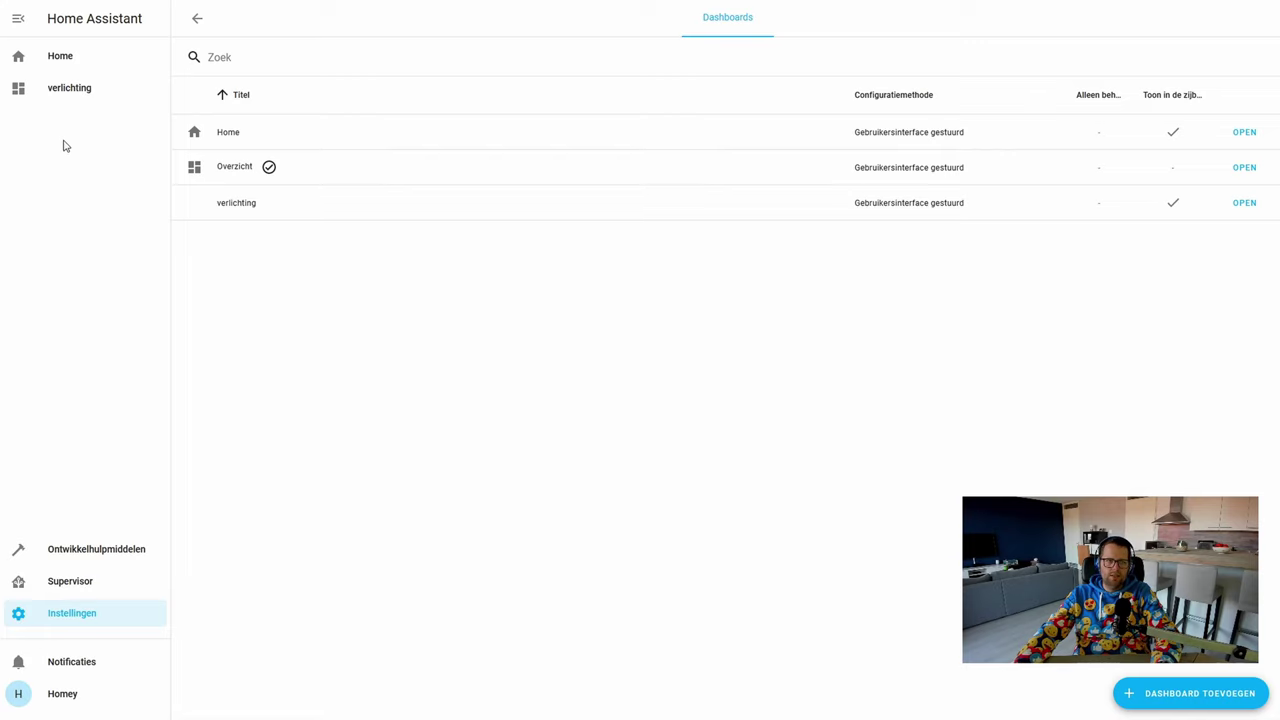
Open the Home dashboard and take control of its Lovelace UI, starting with an empty dashboard.
click(62, 60)
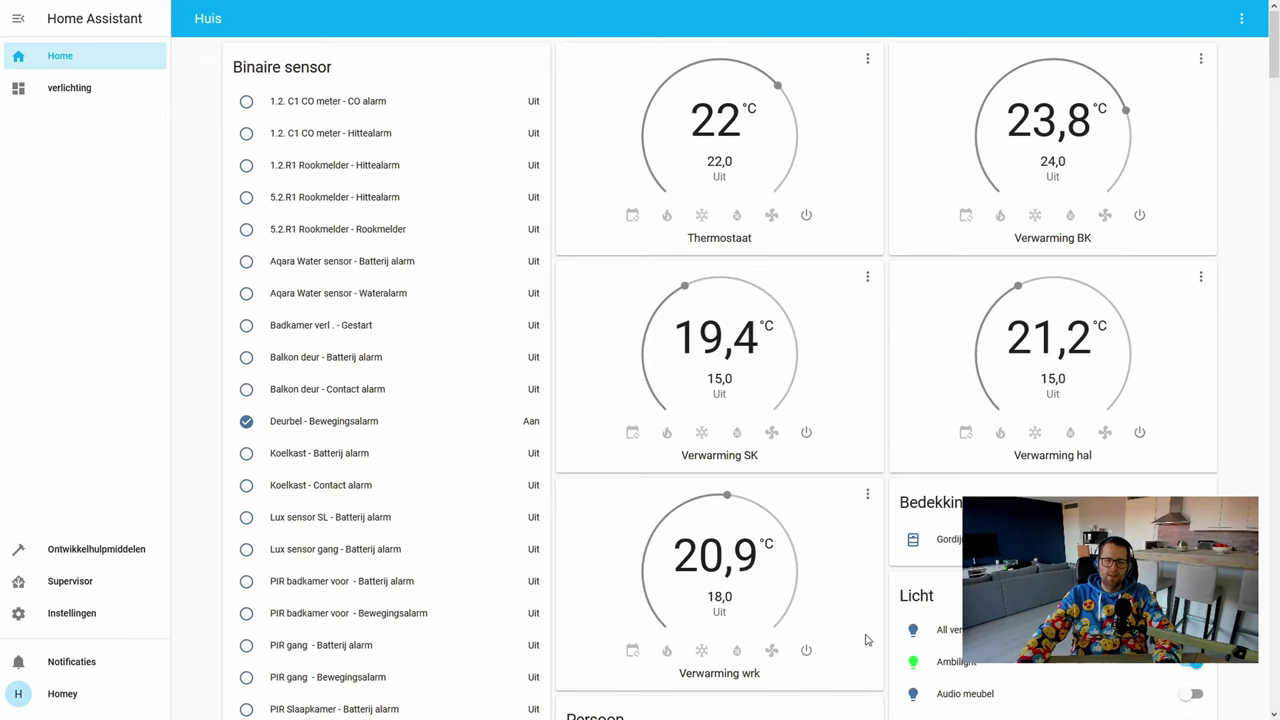
scroll(867, 640, down, 7)
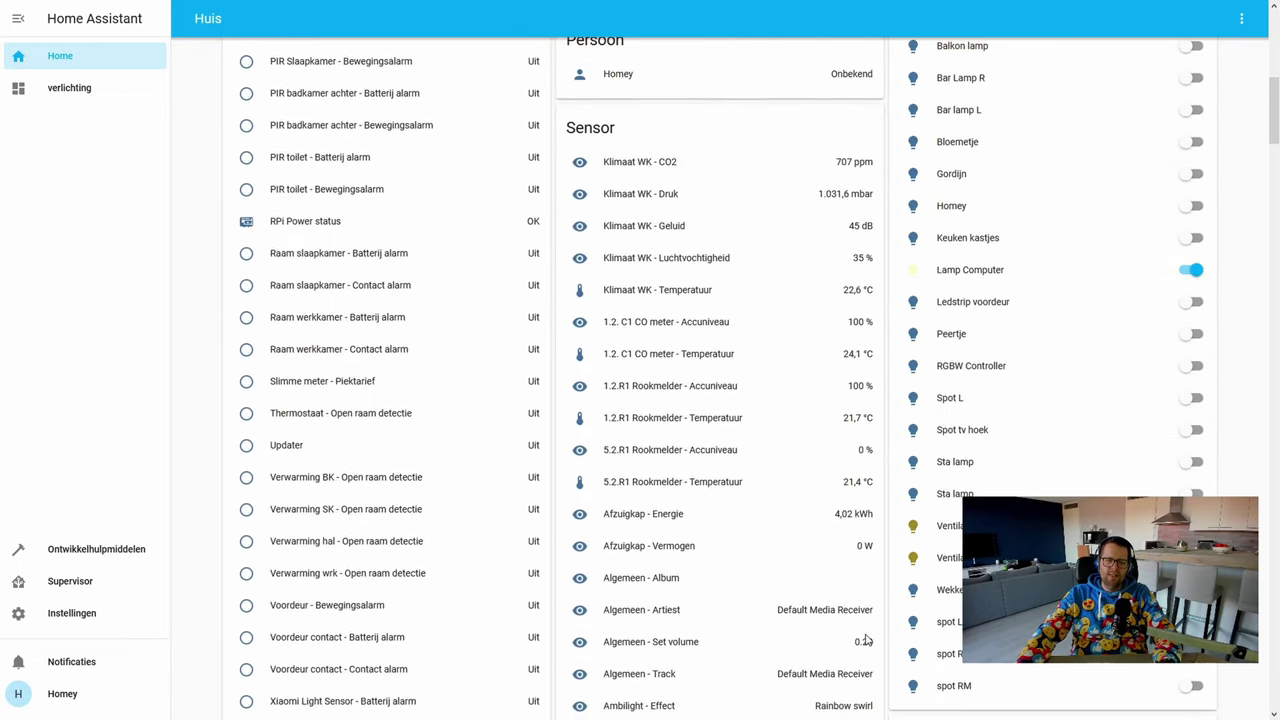
scroll(867, 640, down, 6)
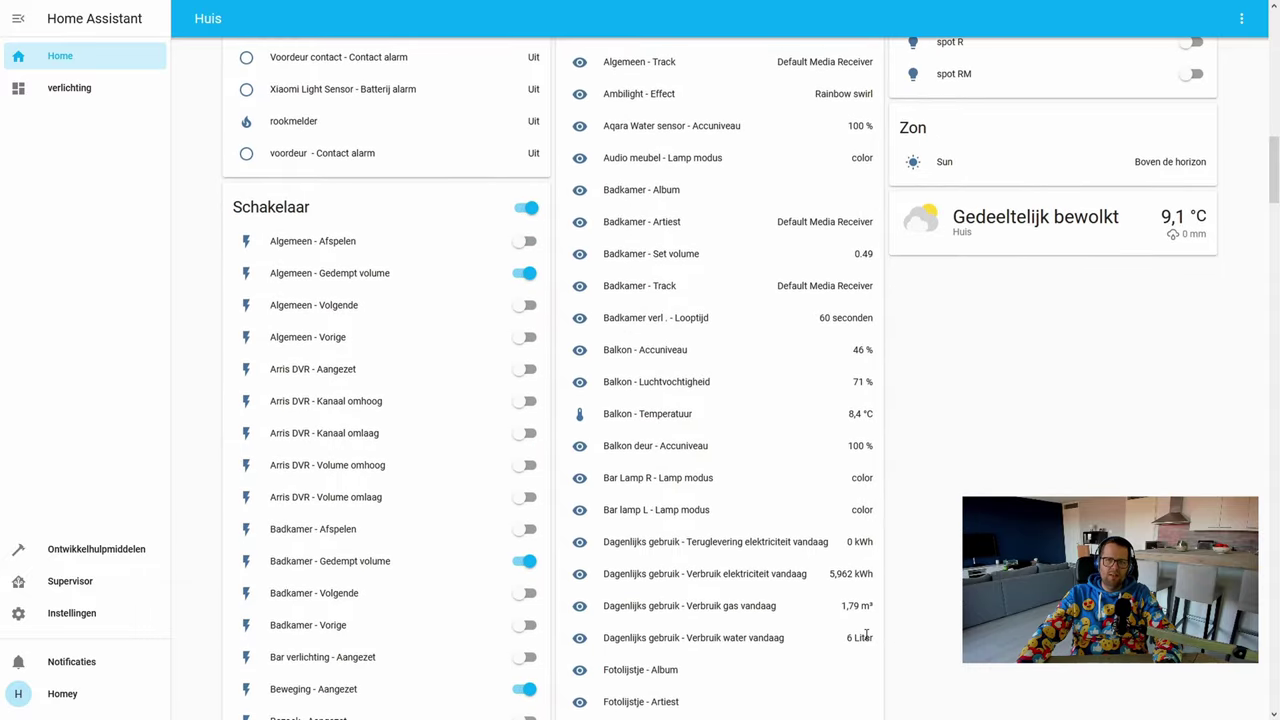
scroll(866, 637, down, 6)
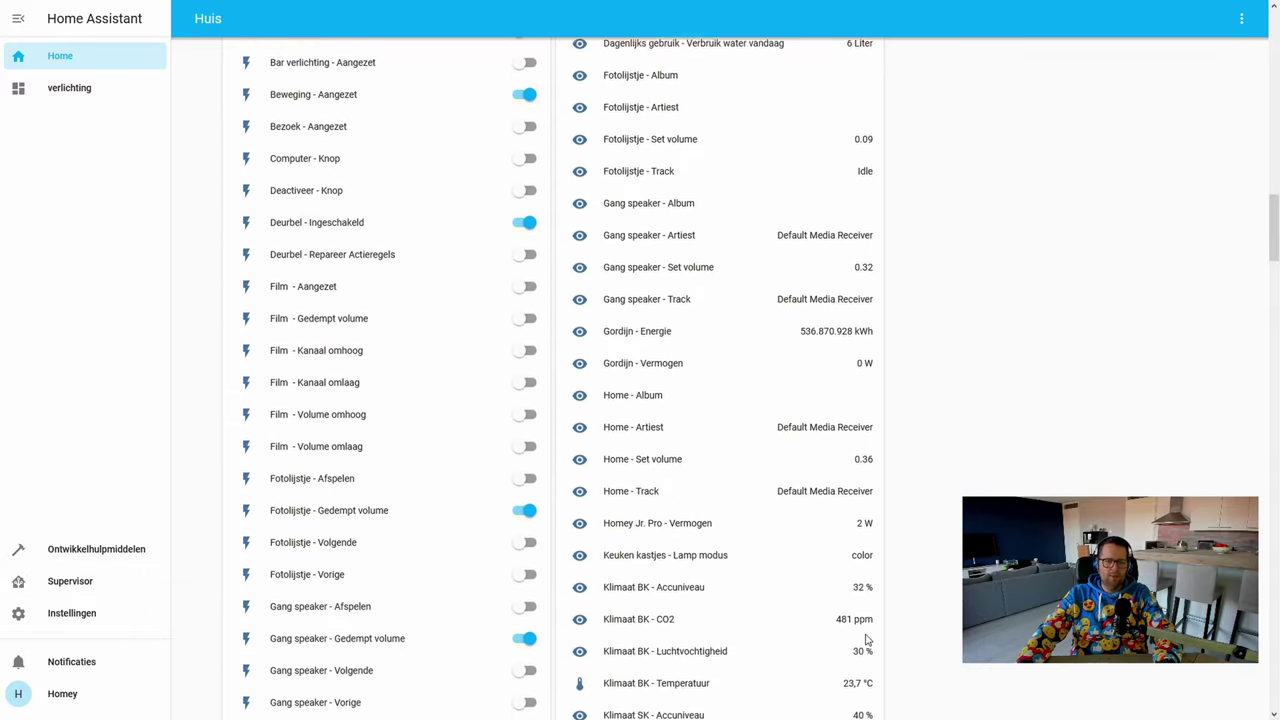
scroll(866, 636, up, 13)
scroll(866, 634, up, 6)
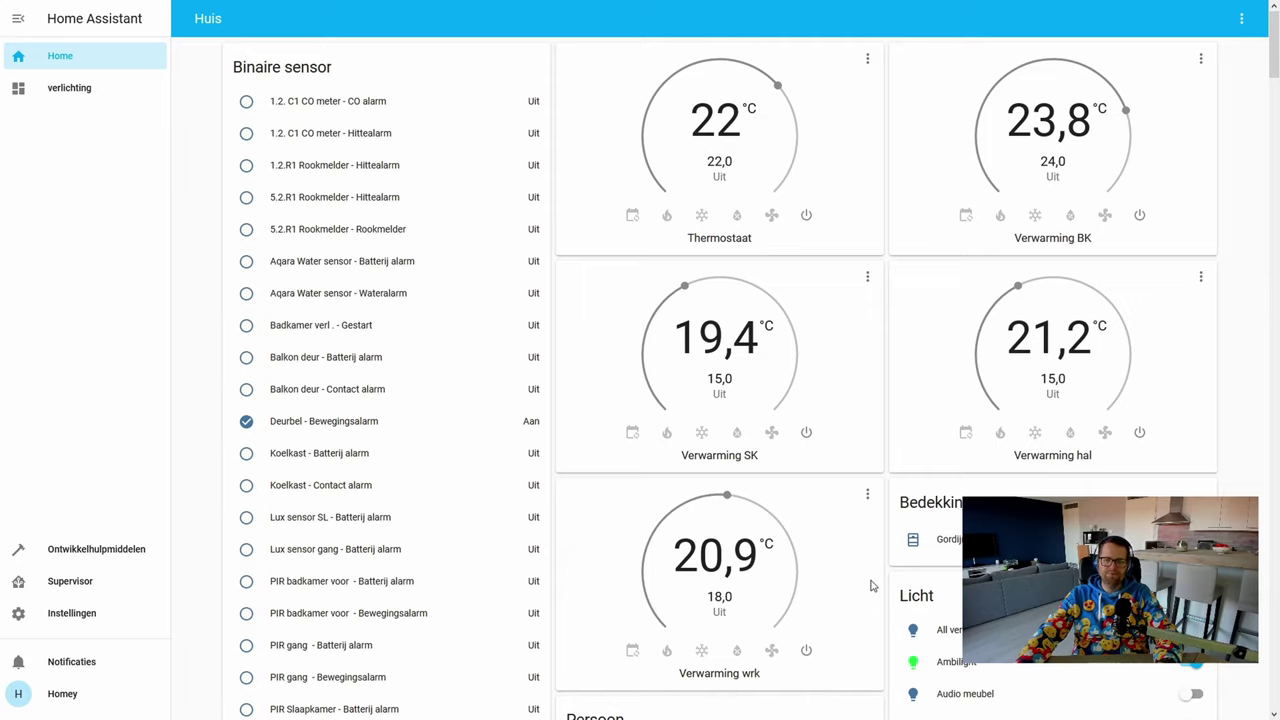
click(1241, 22)
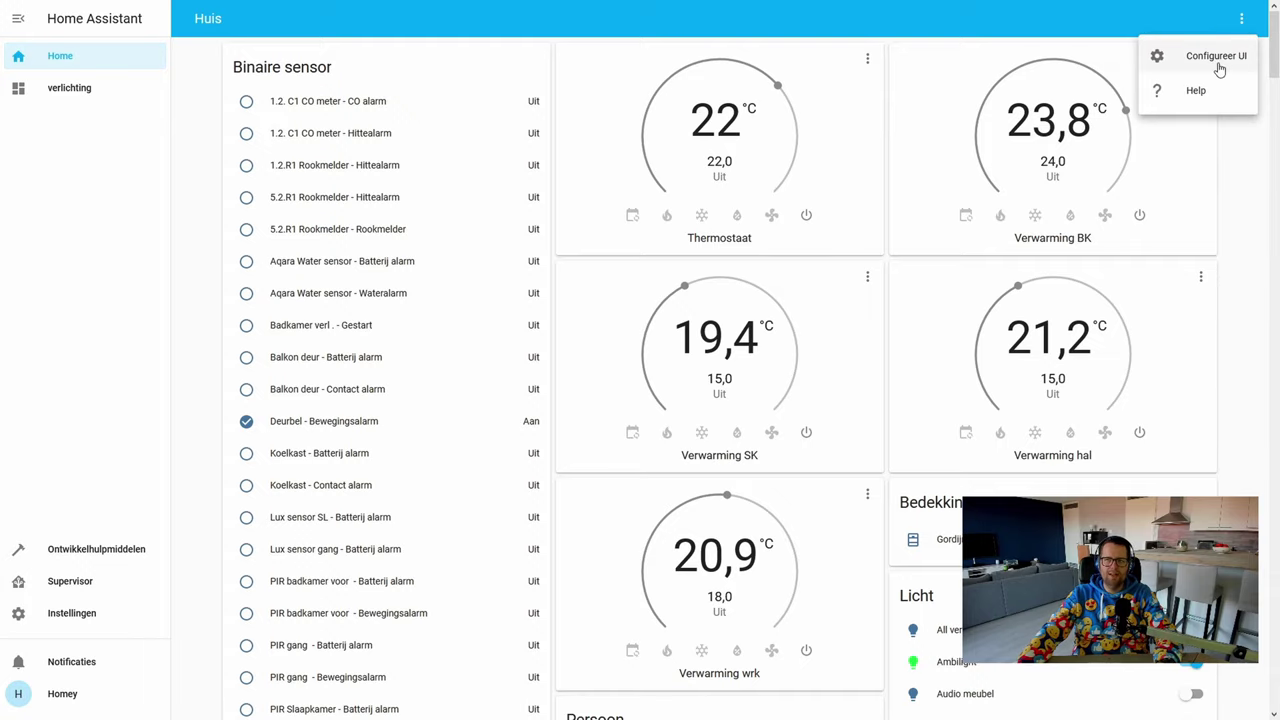
click(1217, 62)
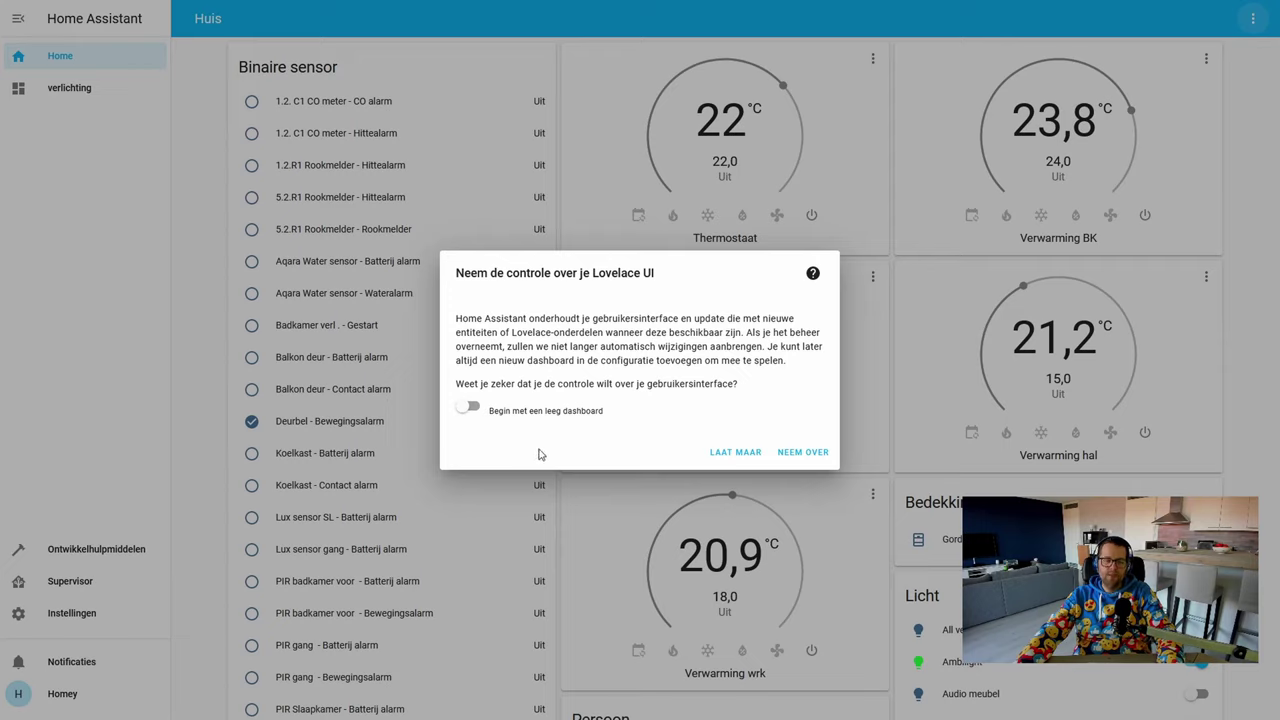
click(467, 414)
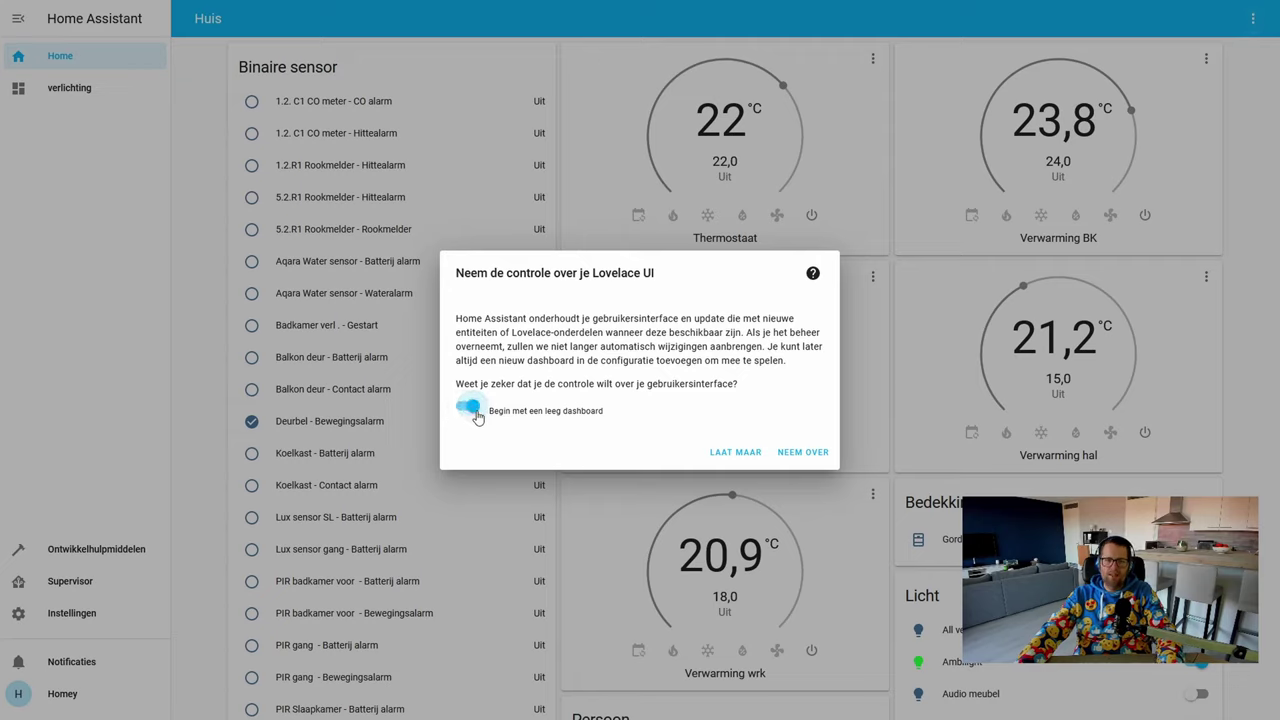
click(812, 456)
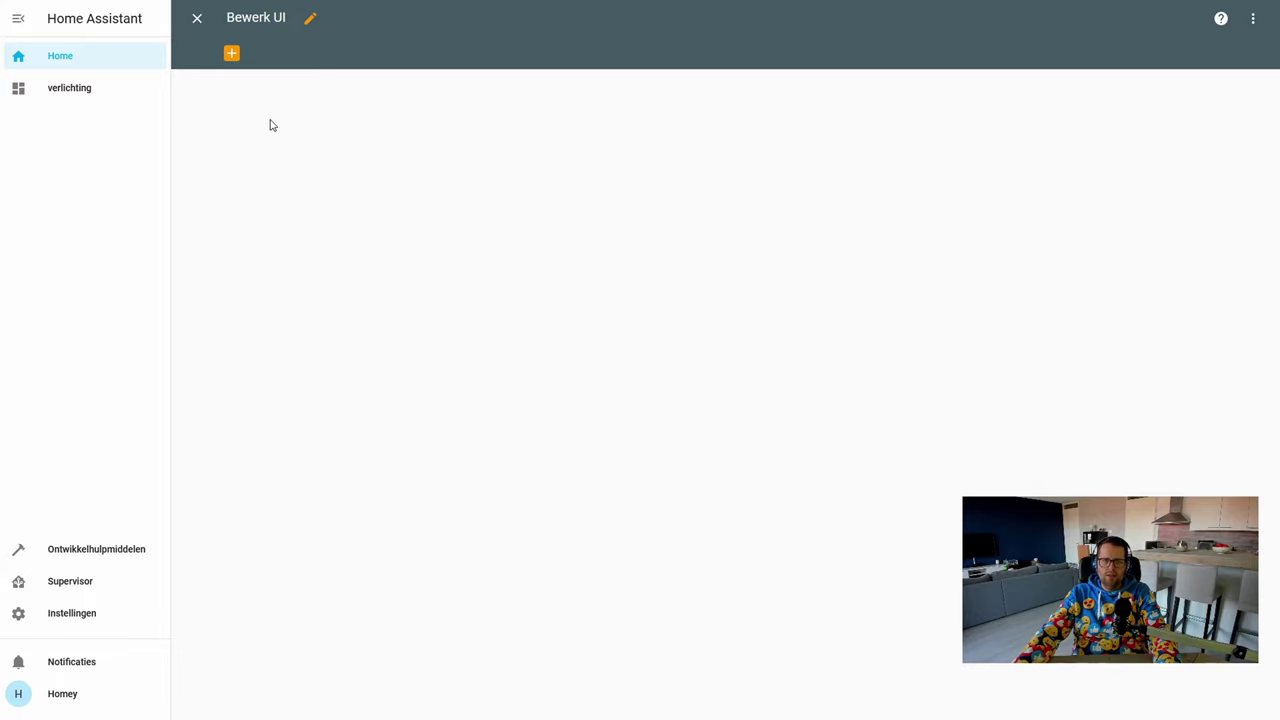
Add a new view to the Home dashboard and give it the title home algemeen.
click(231, 56)
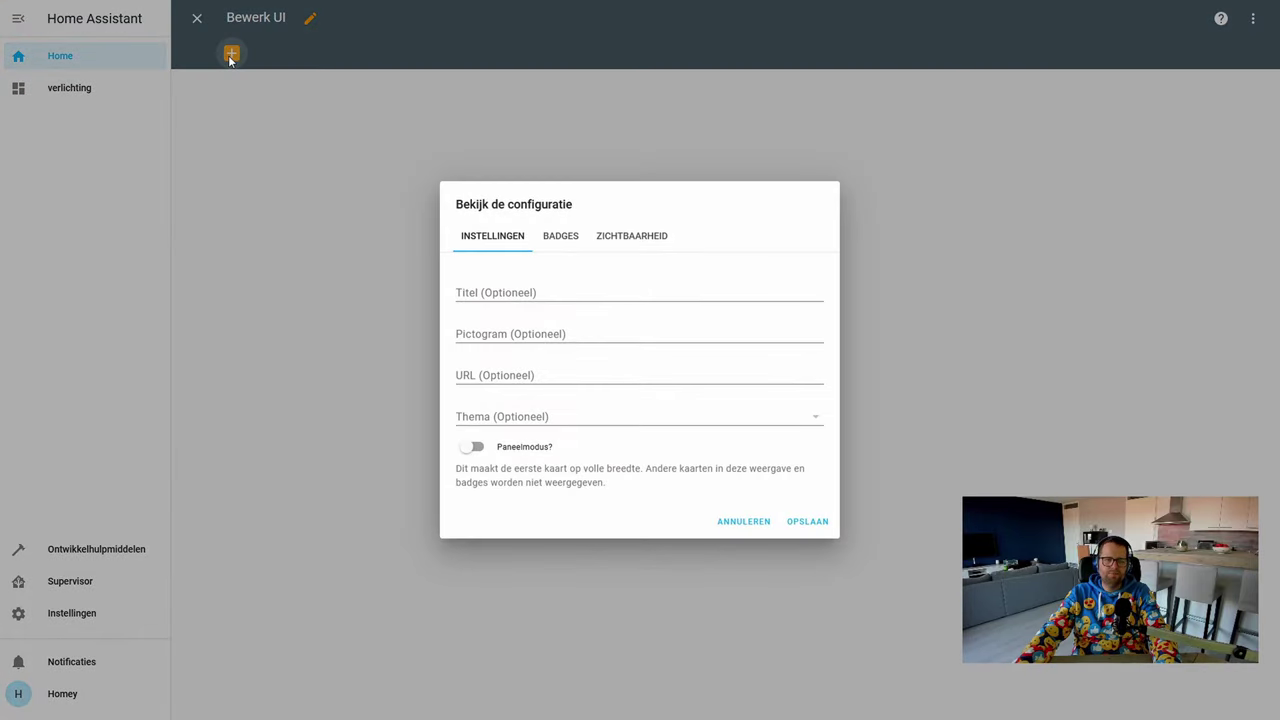
click(467, 293)
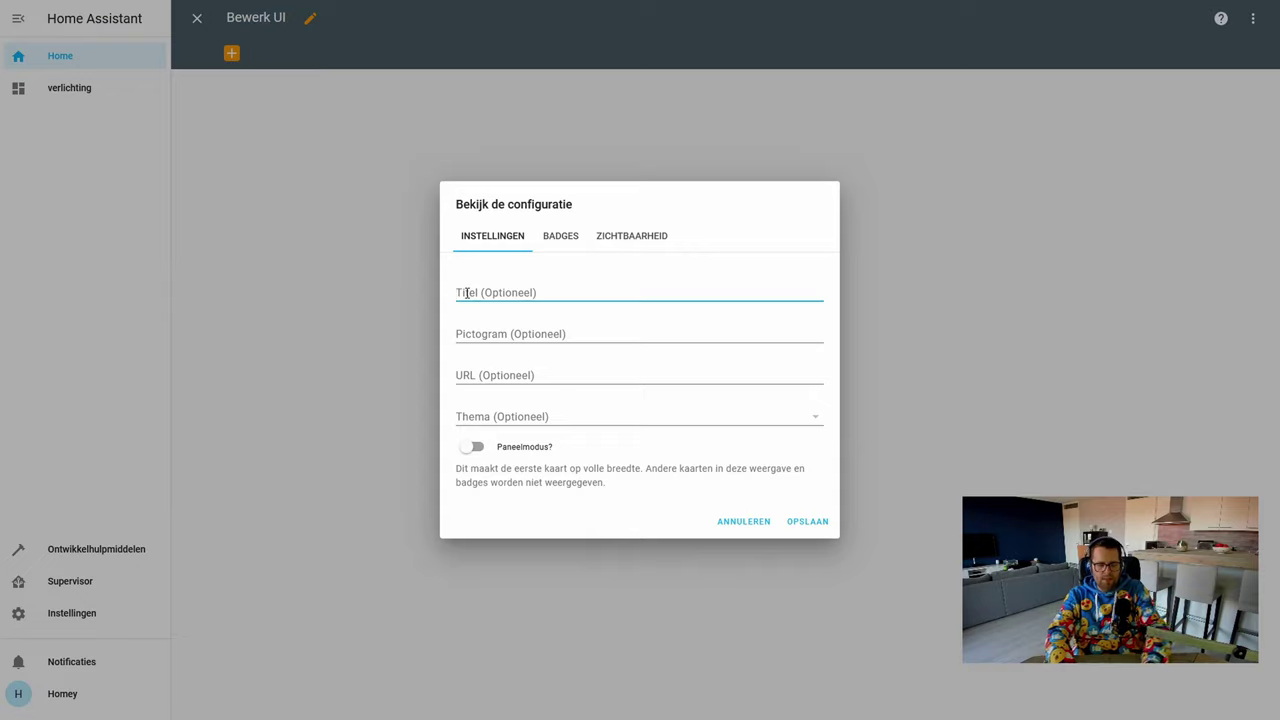
text(Hom)
key(BackSpace)
key(BackSpace)
key(BackSpace)
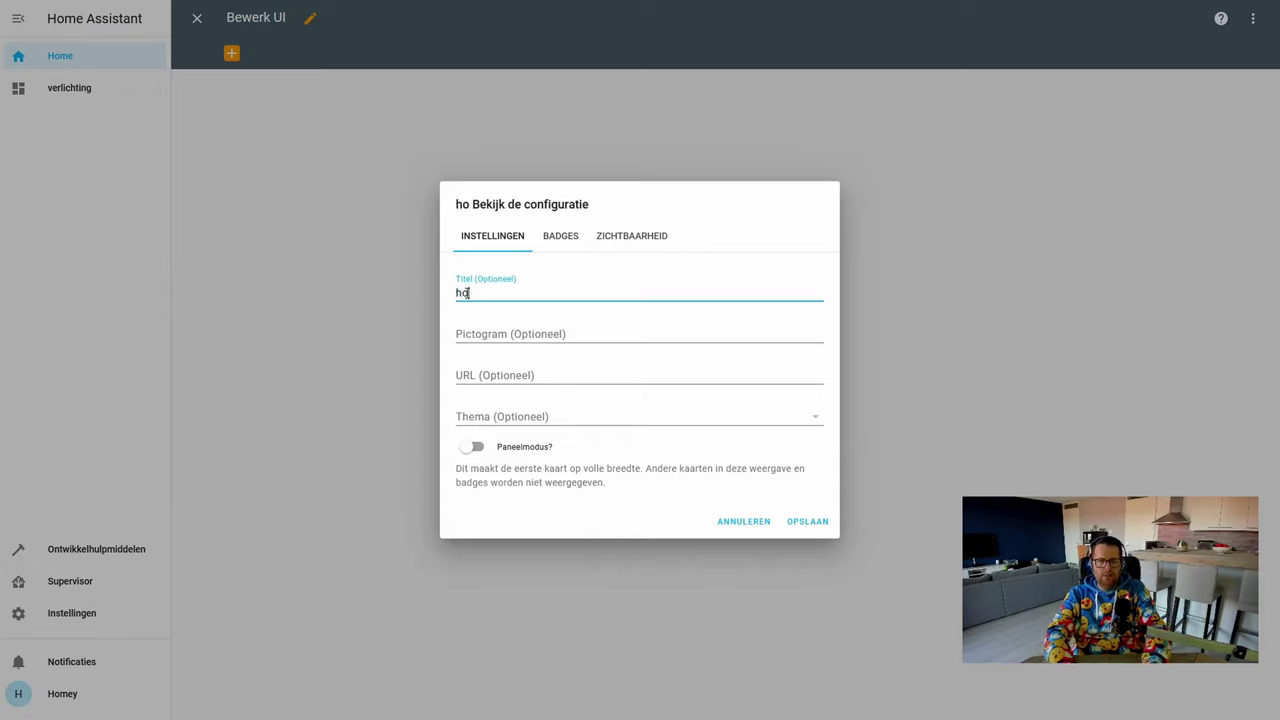
text(home)
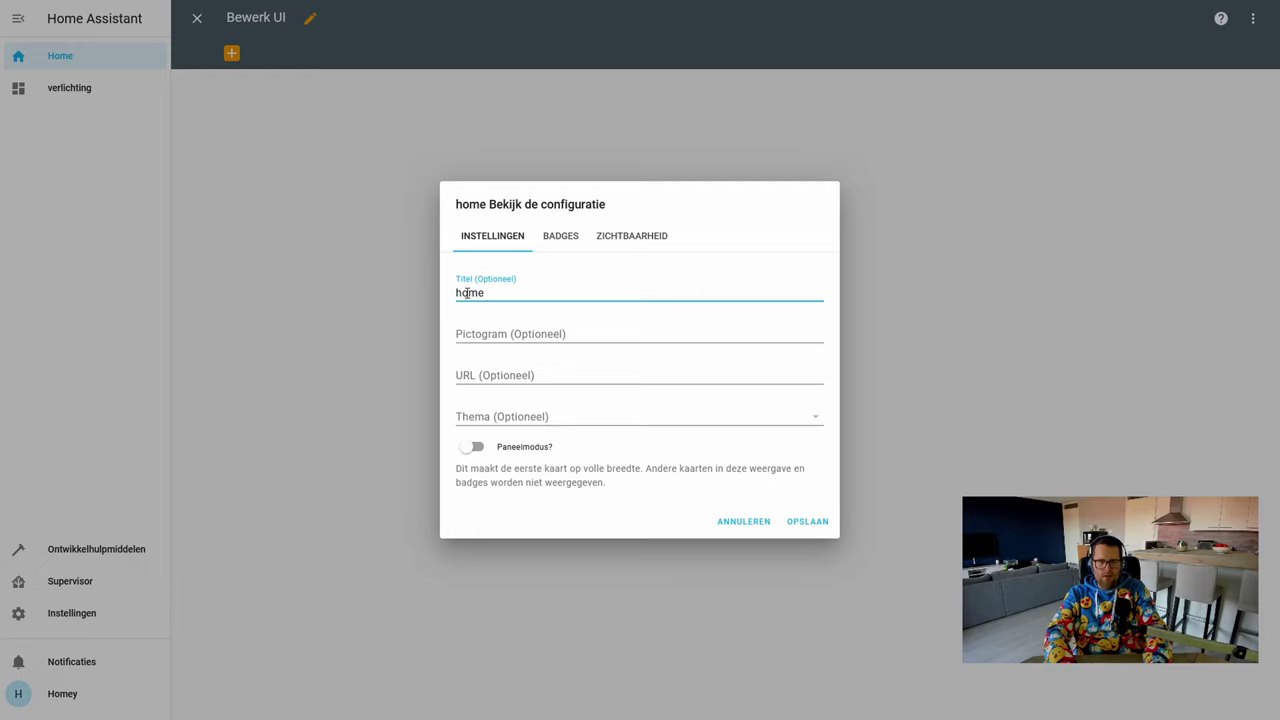
text( algemeen)
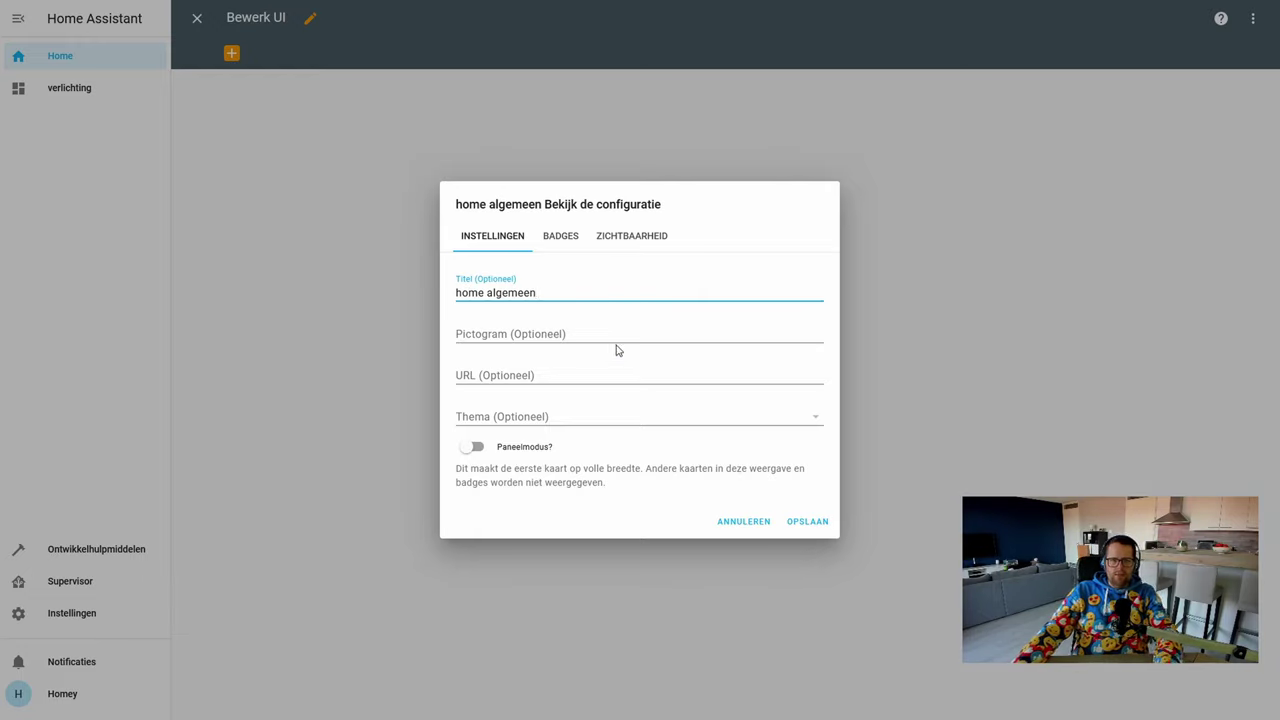
Set the new view's icon to mdi:home.
click(488, 334)
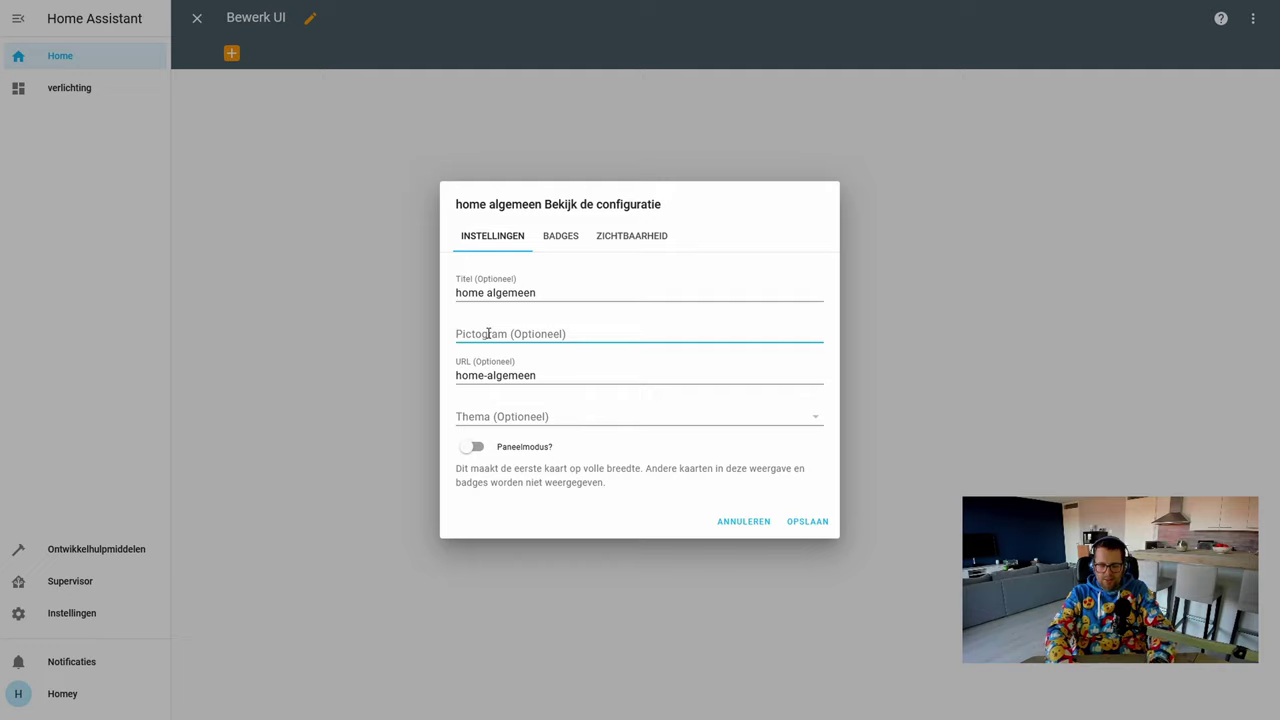
text(mdi)
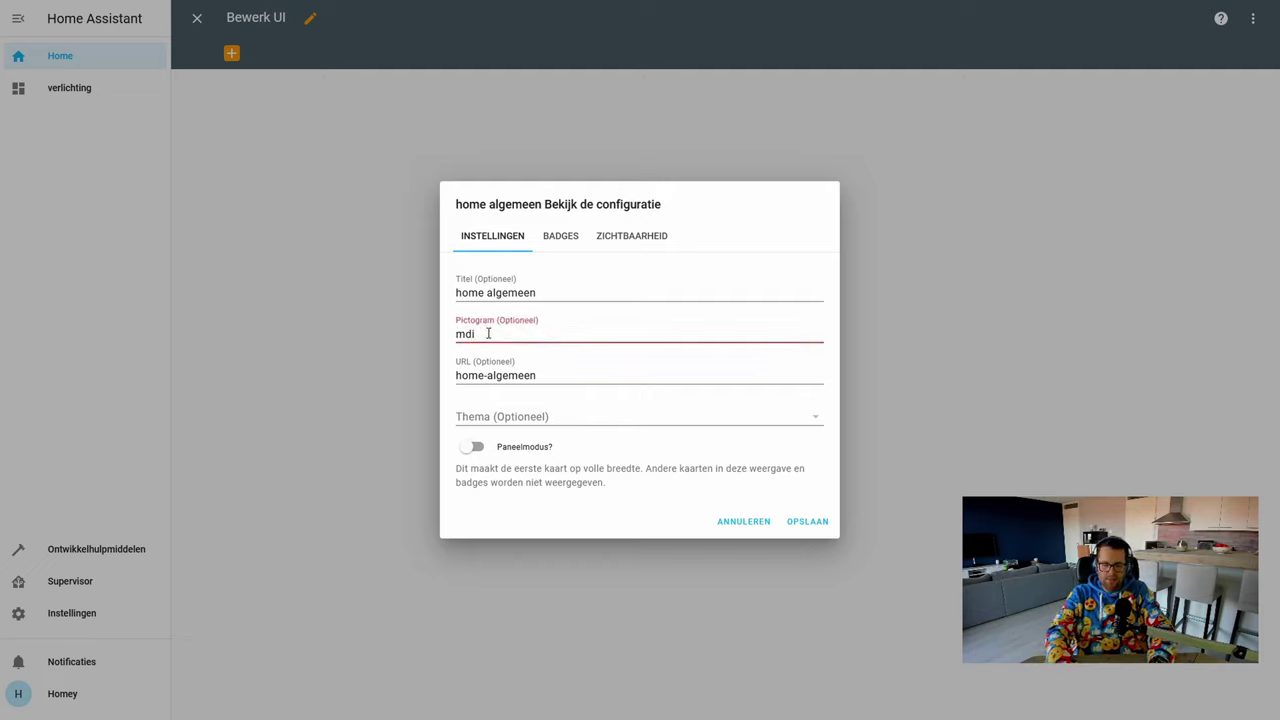
text(:home)
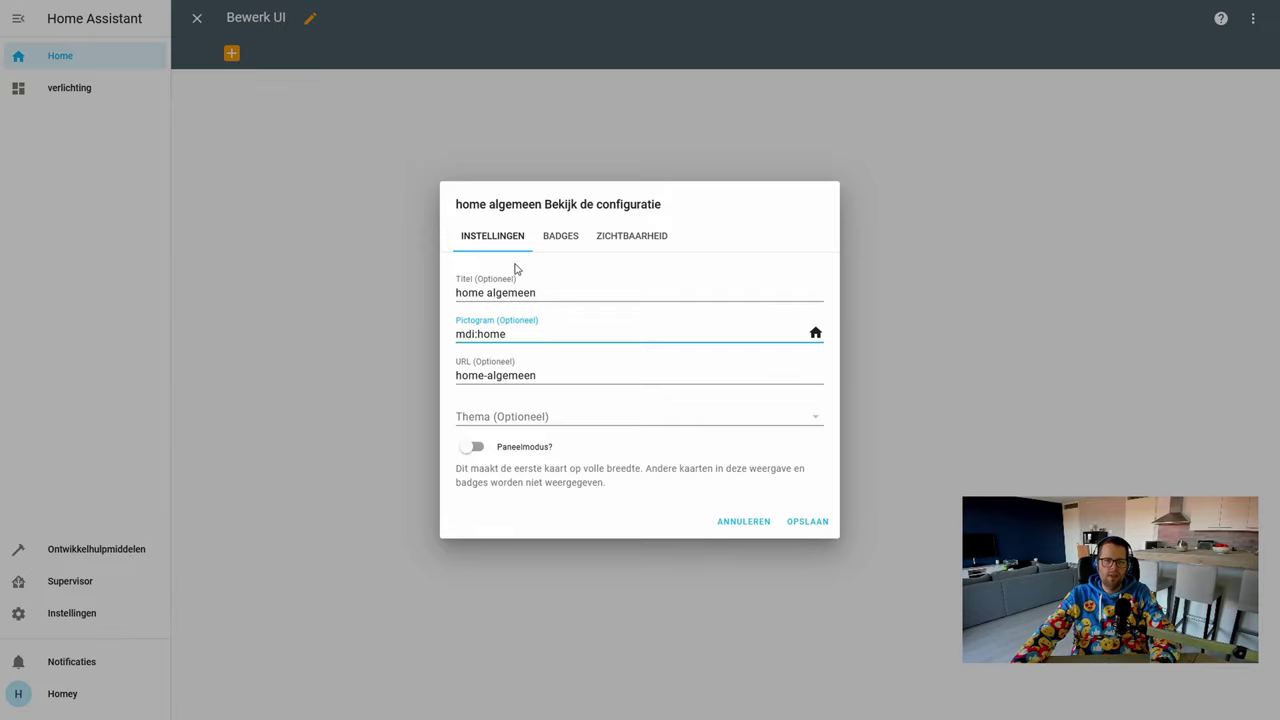
Try the entity binary_sensor.1_2_r1_rookmelder_rookmelder as a badge on the view and remove it again.
click(560, 242)
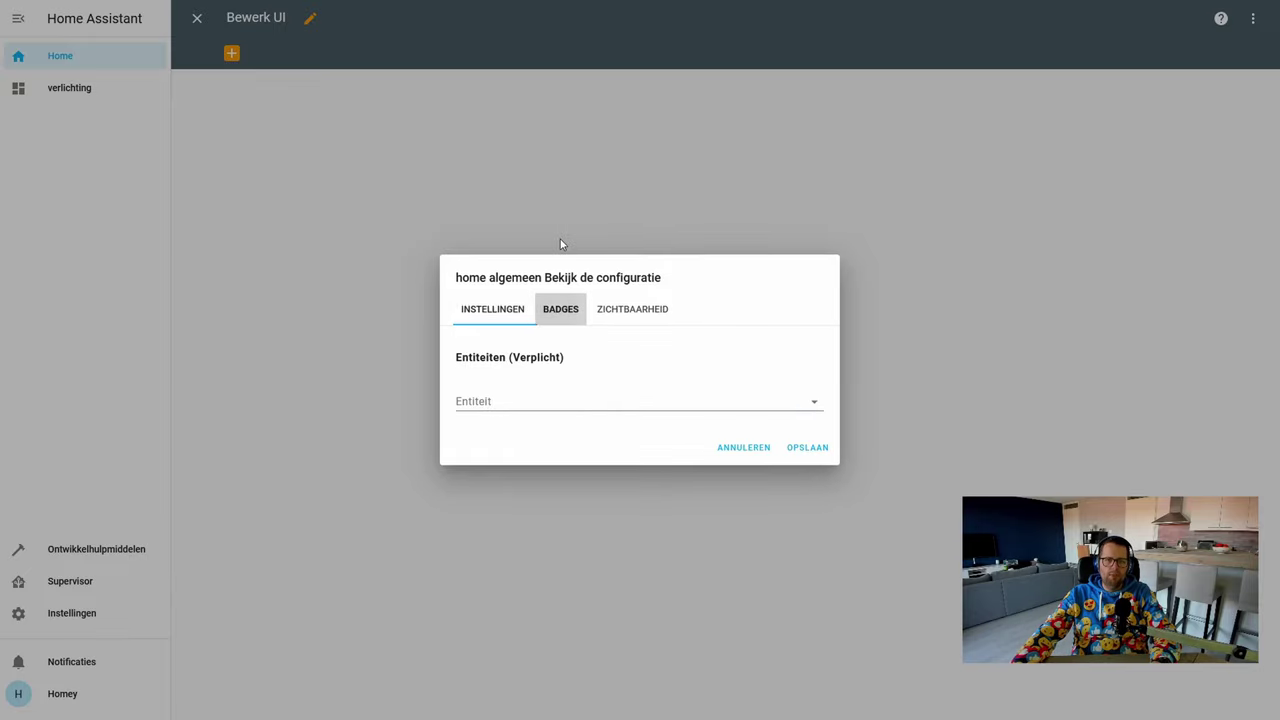
click(551, 401)
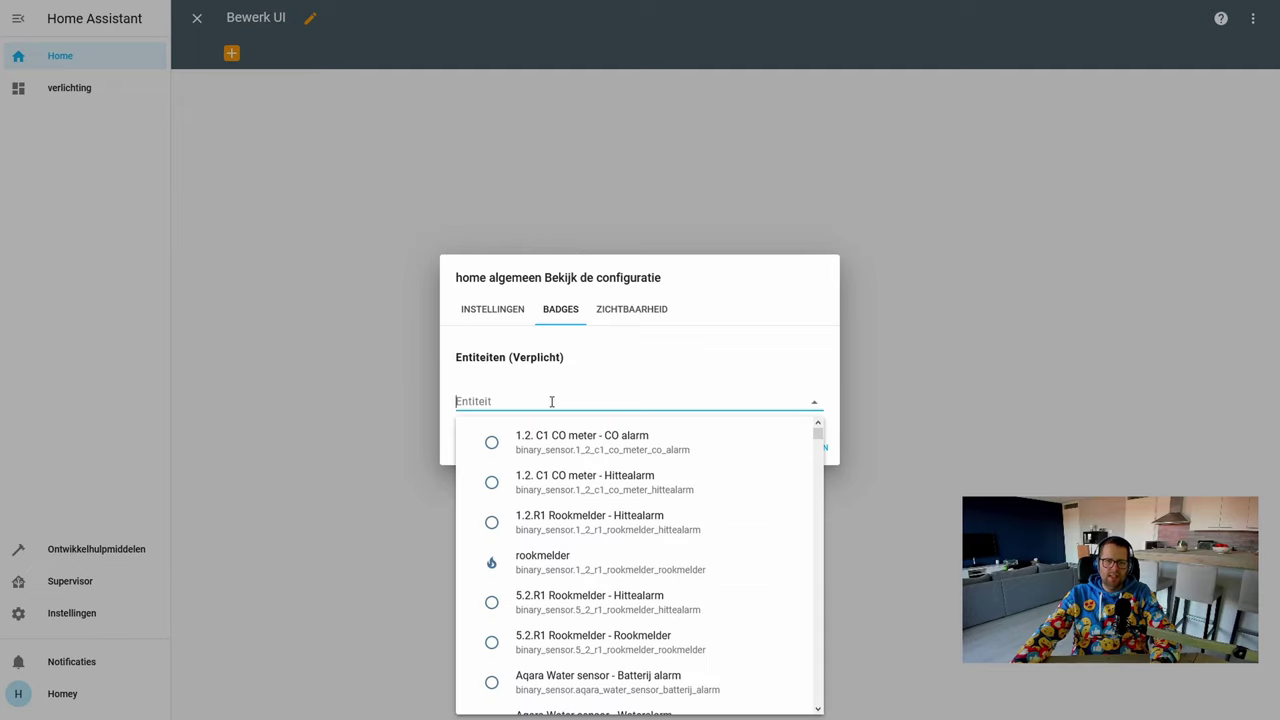
click(612, 574)
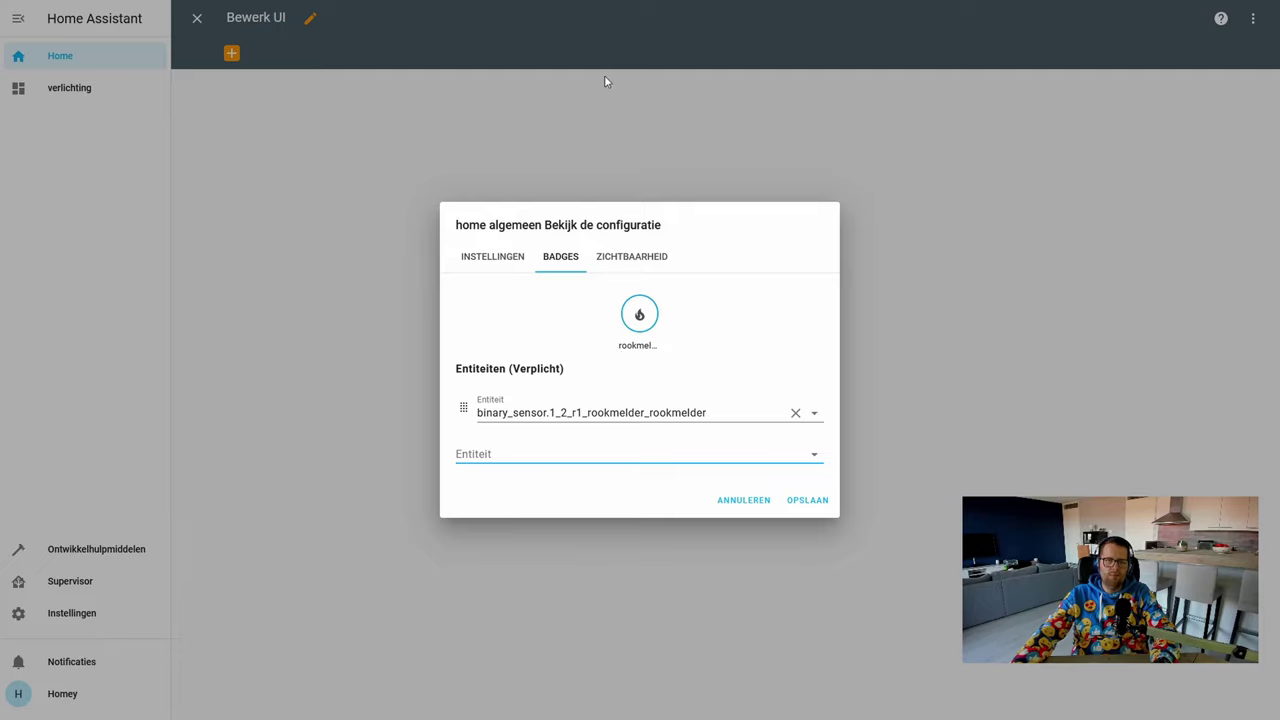
click(796, 414)
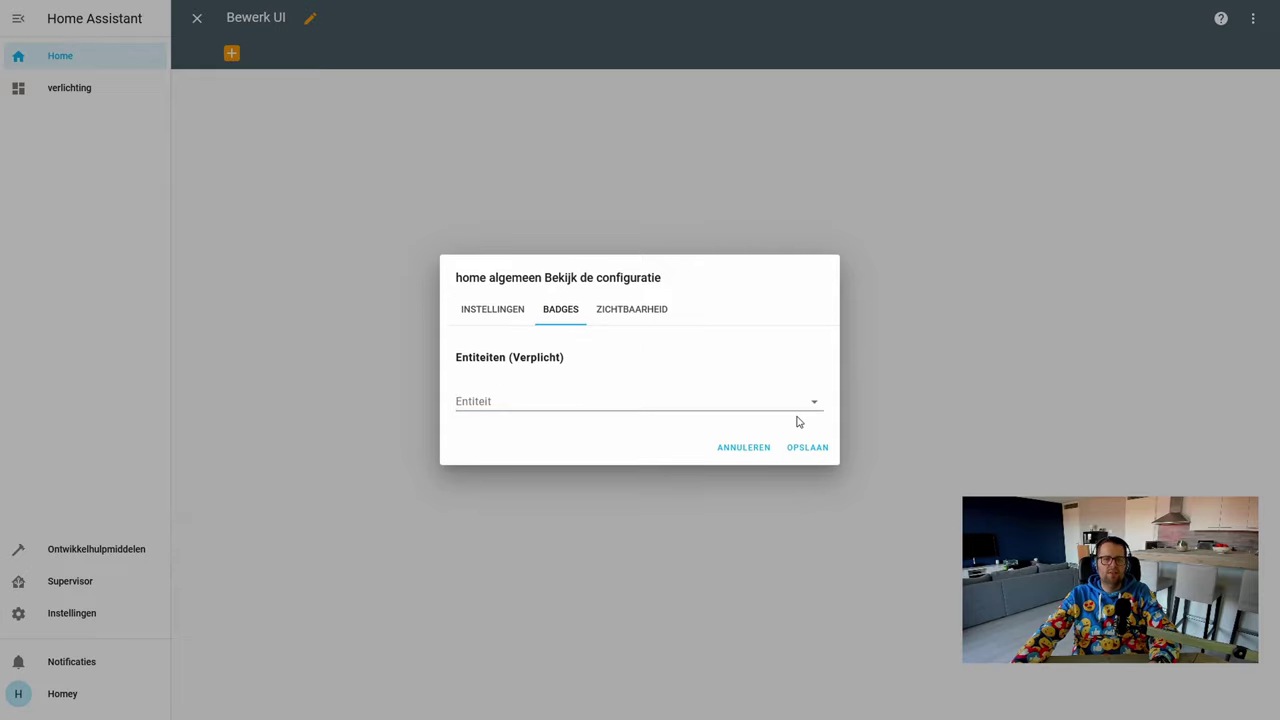
Check which users can see the view, return to its general settings and save the view without a theme or panel mode.
click(639, 318)
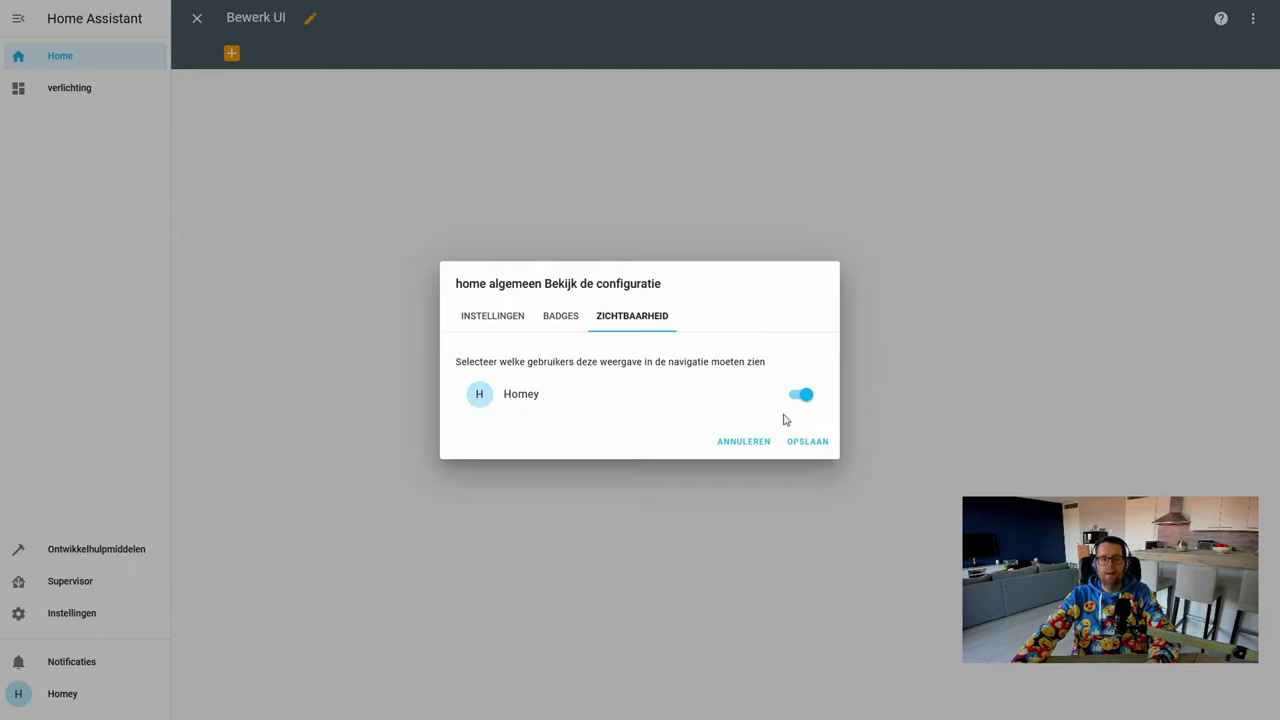
click(506, 316)
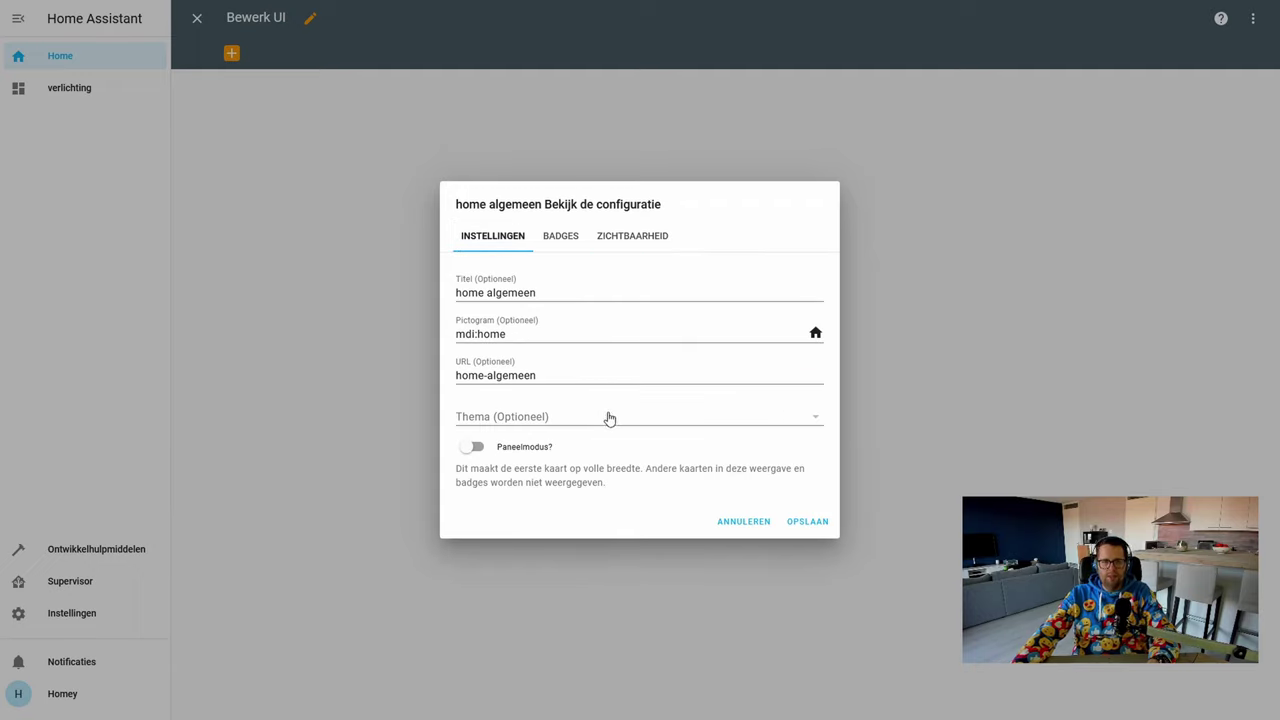
click(809, 528)
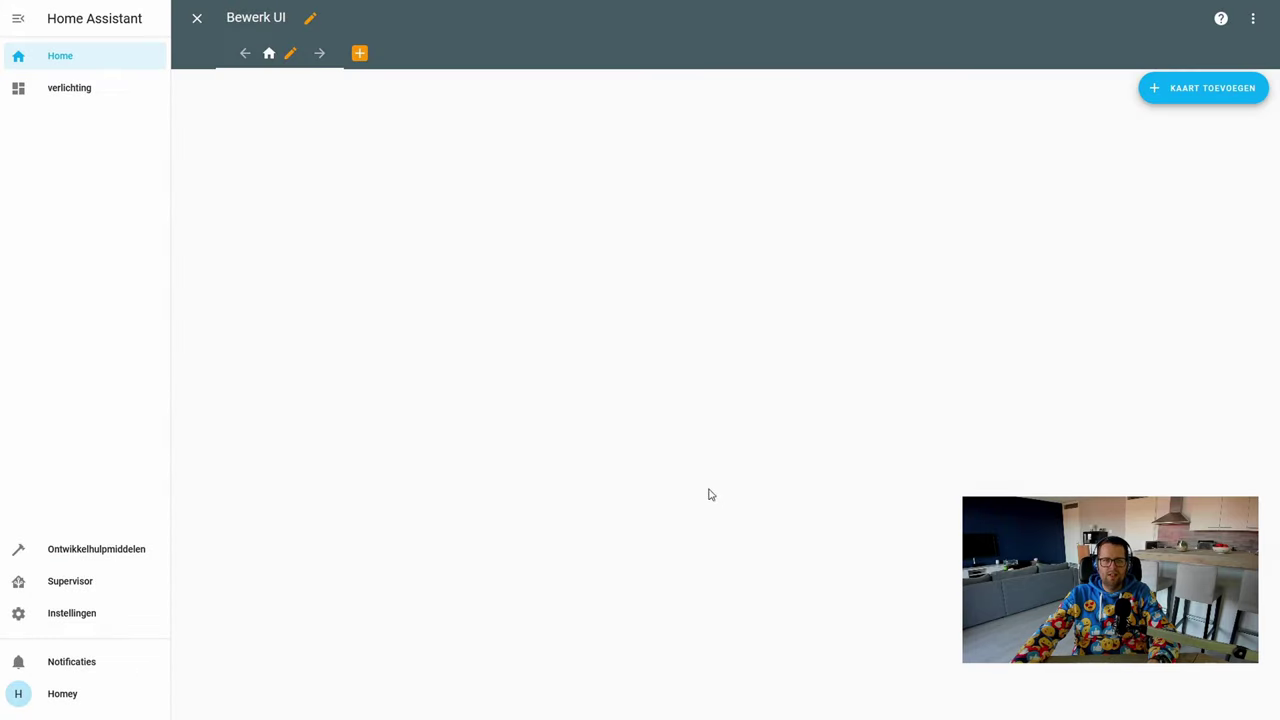